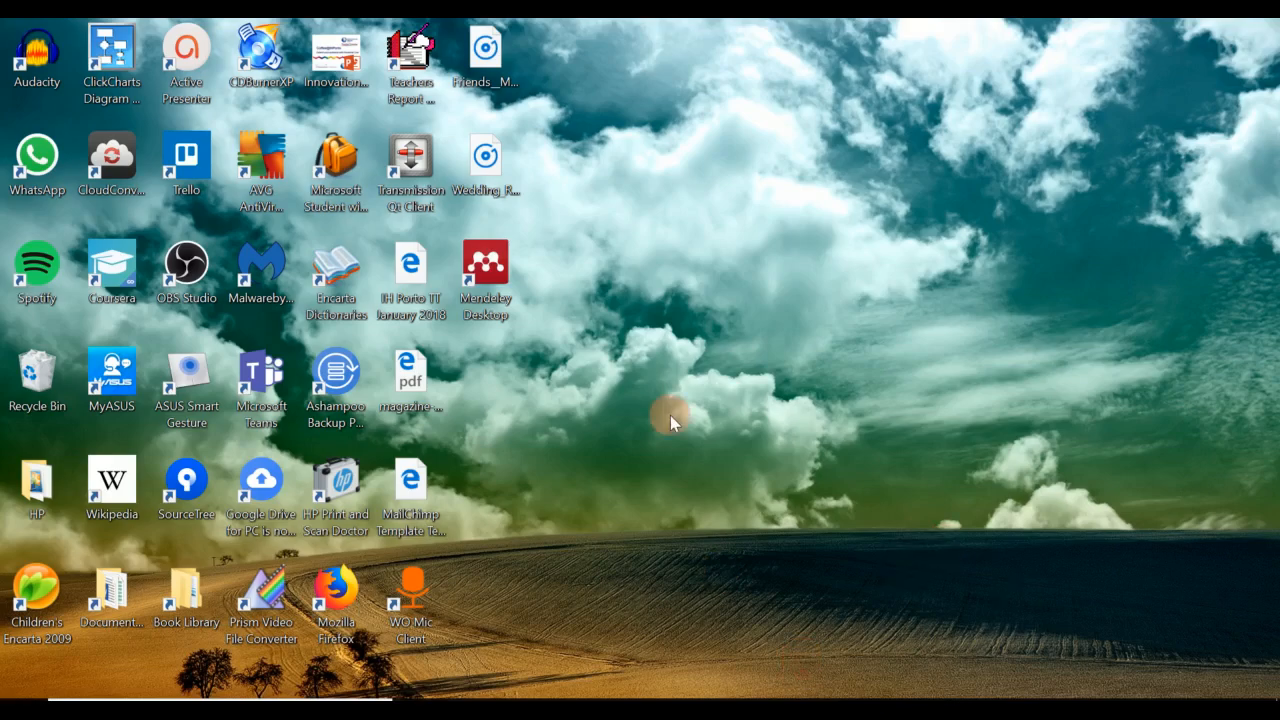
Open Mendeley Desktop full screen and view the documents in the LAPR2_Assignment folder and in the LAPR2_Assignment group
{"action": "double_click", "coordinate": [485, 270]}
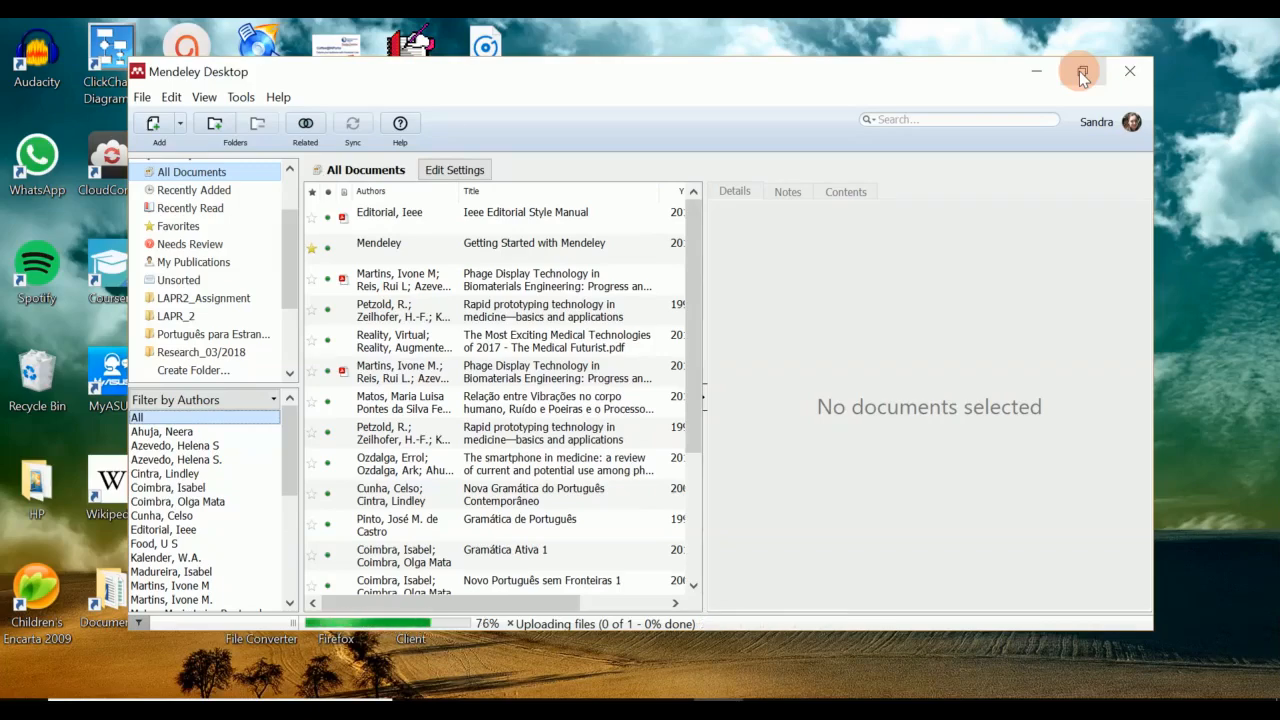
{"action": "left_click", "coordinate": [1080, 72]}
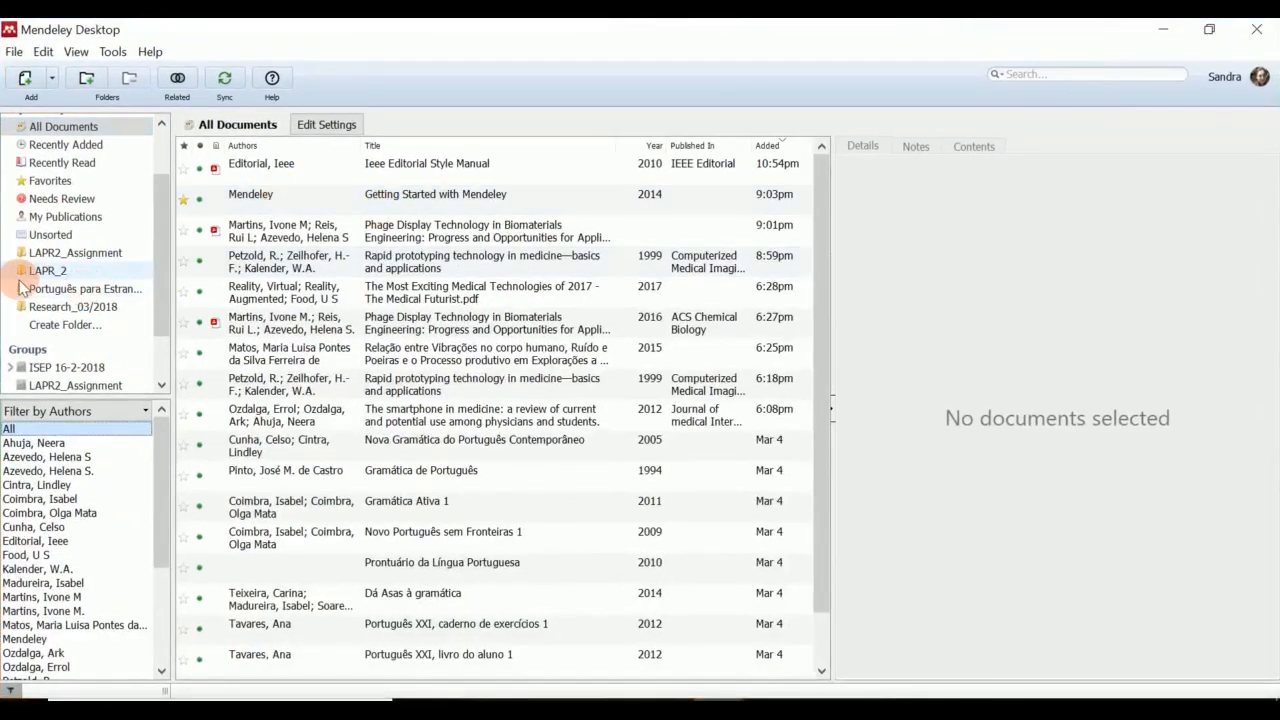
{"action": "left_click", "coordinate": [65, 257]}
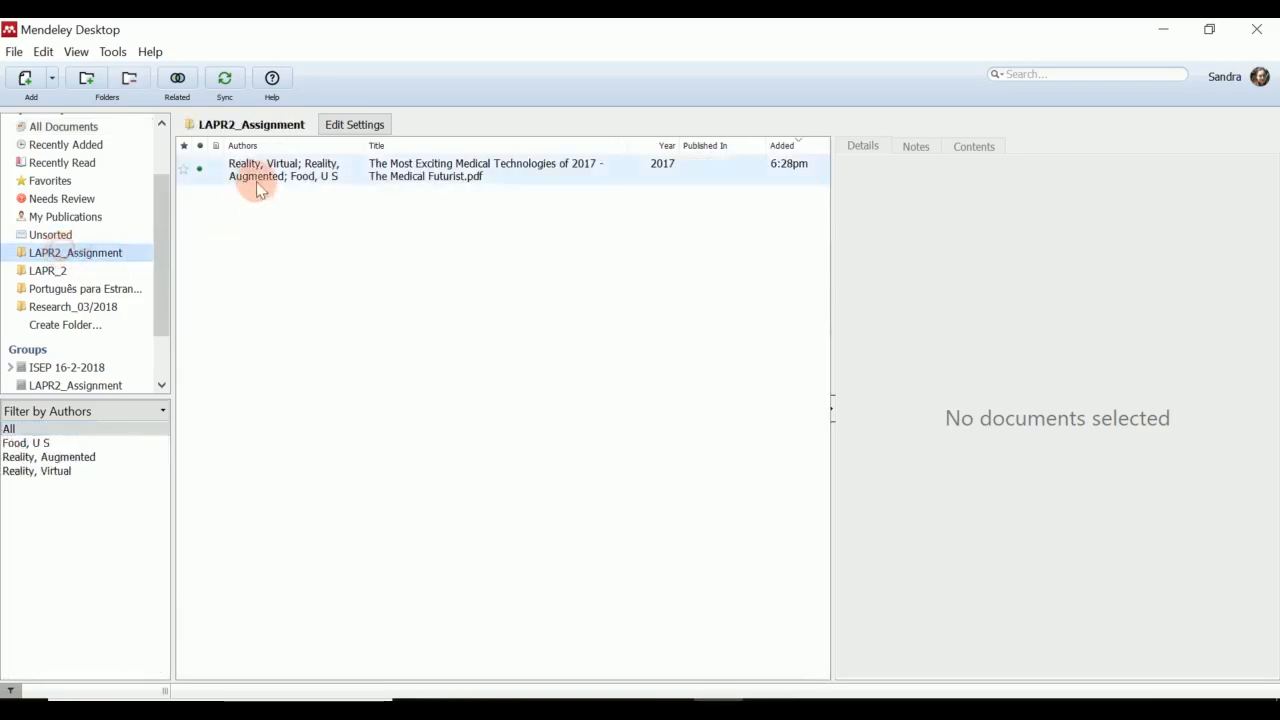
{"action": "left_click", "coordinate": [65, 388]}
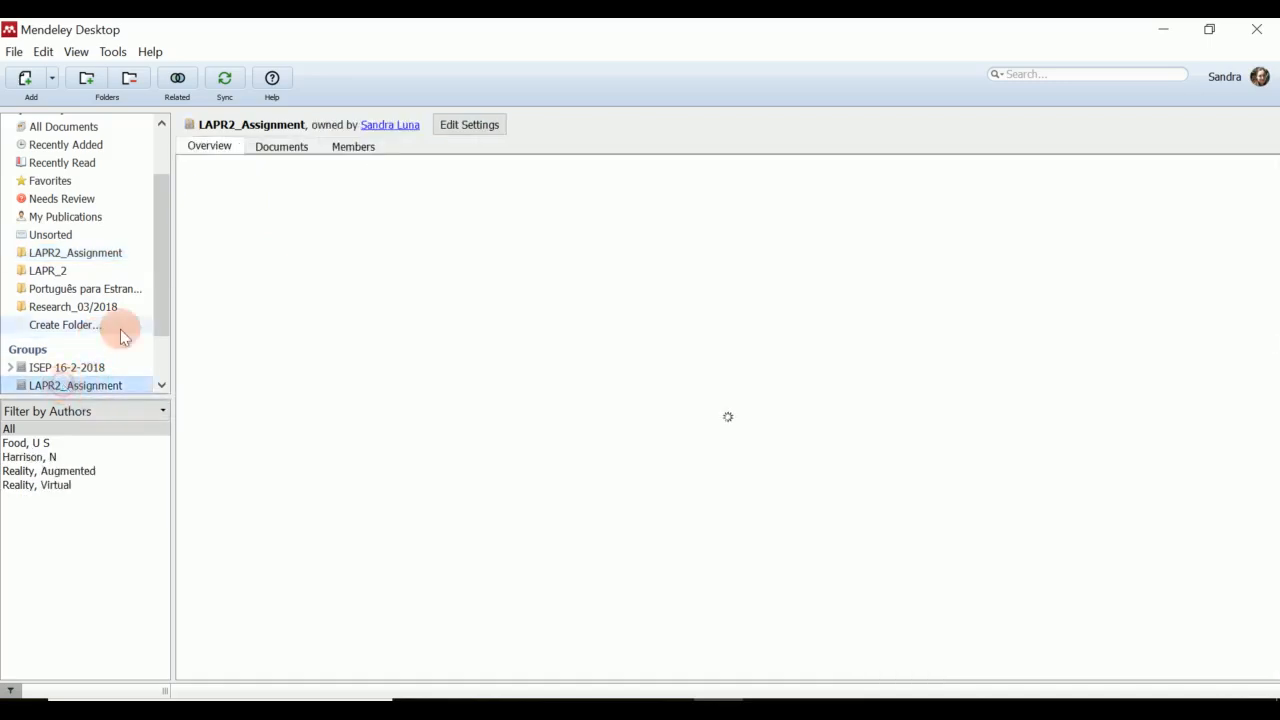
{"action": "left_click", "coordinate": [278, 150]}
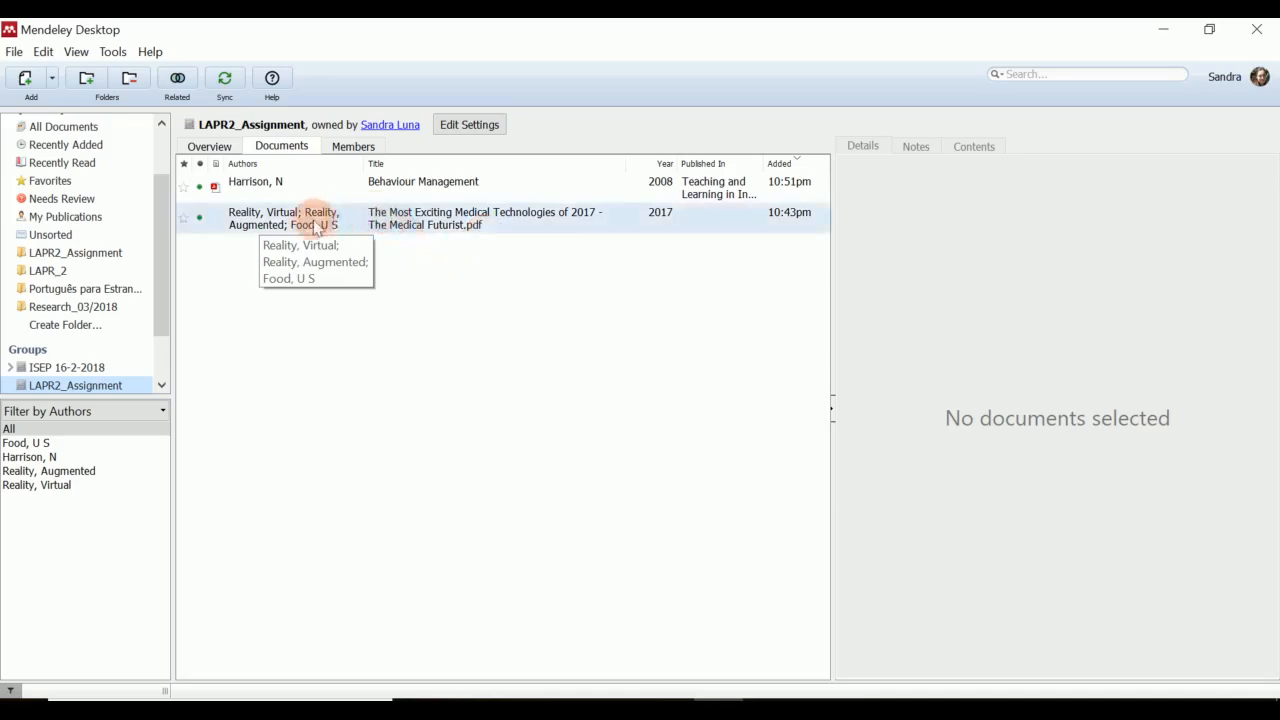
Import the IEEE_Style_Manual PDF from the OneDrive LAPR2 folder in File Explorer into Mendeley's LAPR2_Assignment folder
{"action": "left_click", "coordinate": [118, 255]}
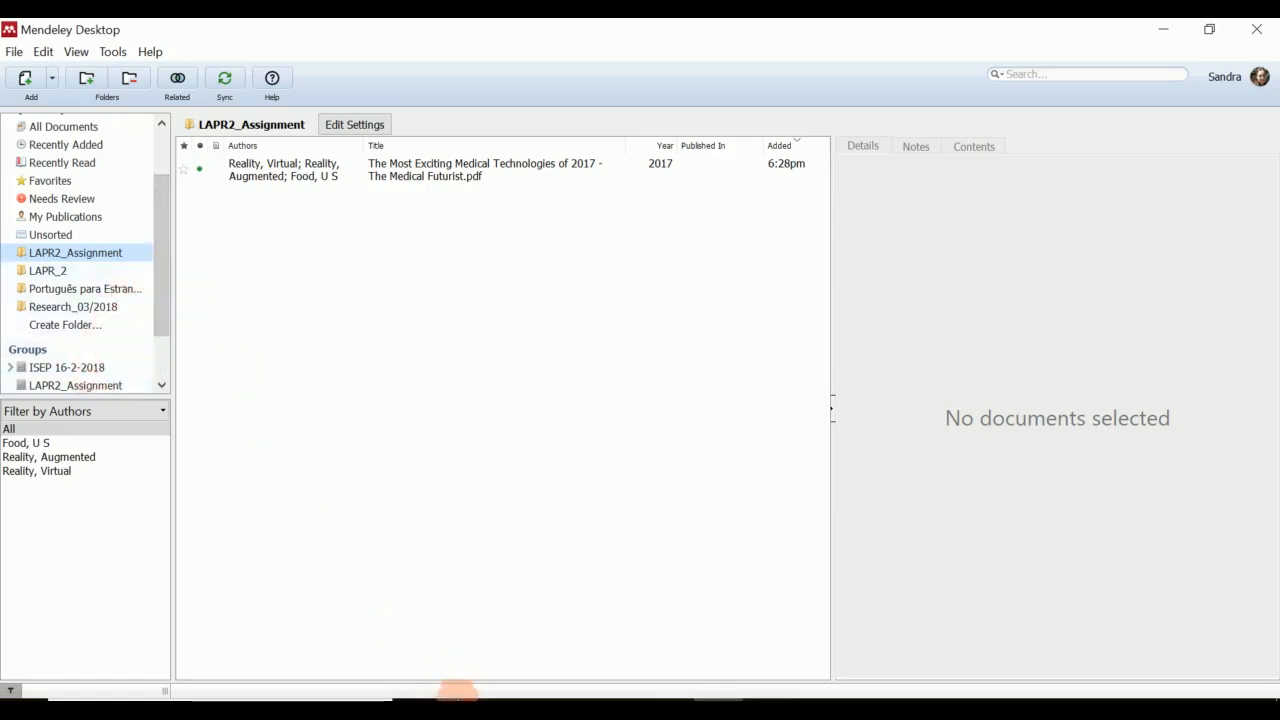
{"action": "left_click", "coordinate": [458, 693]}
{"action": "left_click", "coordinate": [372, 660]}
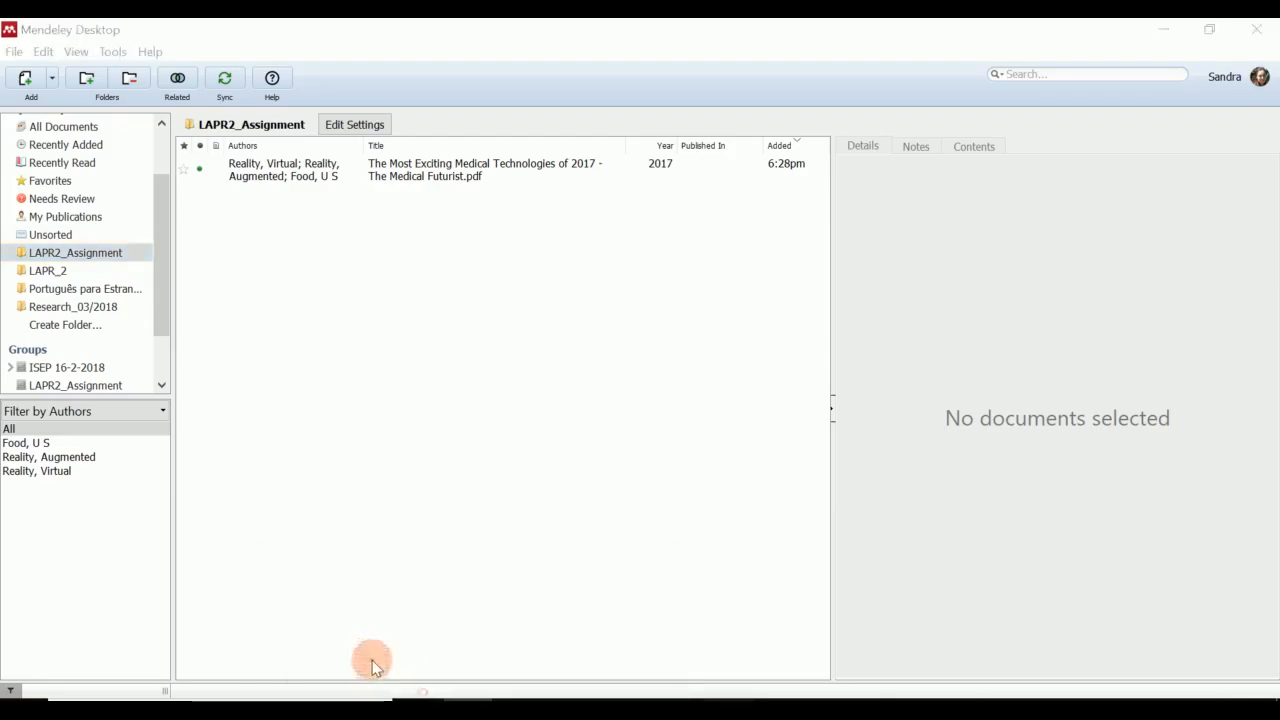
{"action": "left_click", "coordinate": [304, 405]}
{"action": "left_click", "coordinate": [304, 405]}
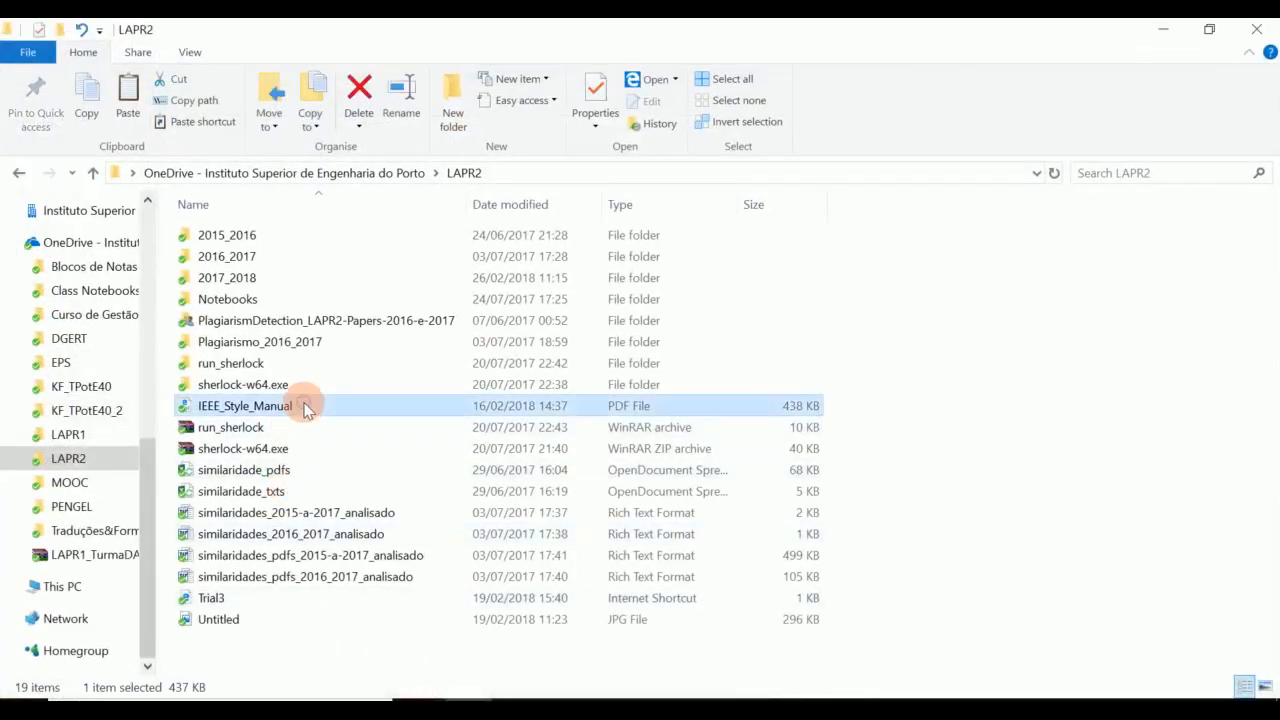
{"action": "left_click_drag", "start_coordinate": [304, 405], "coordinate": [283, 313]}
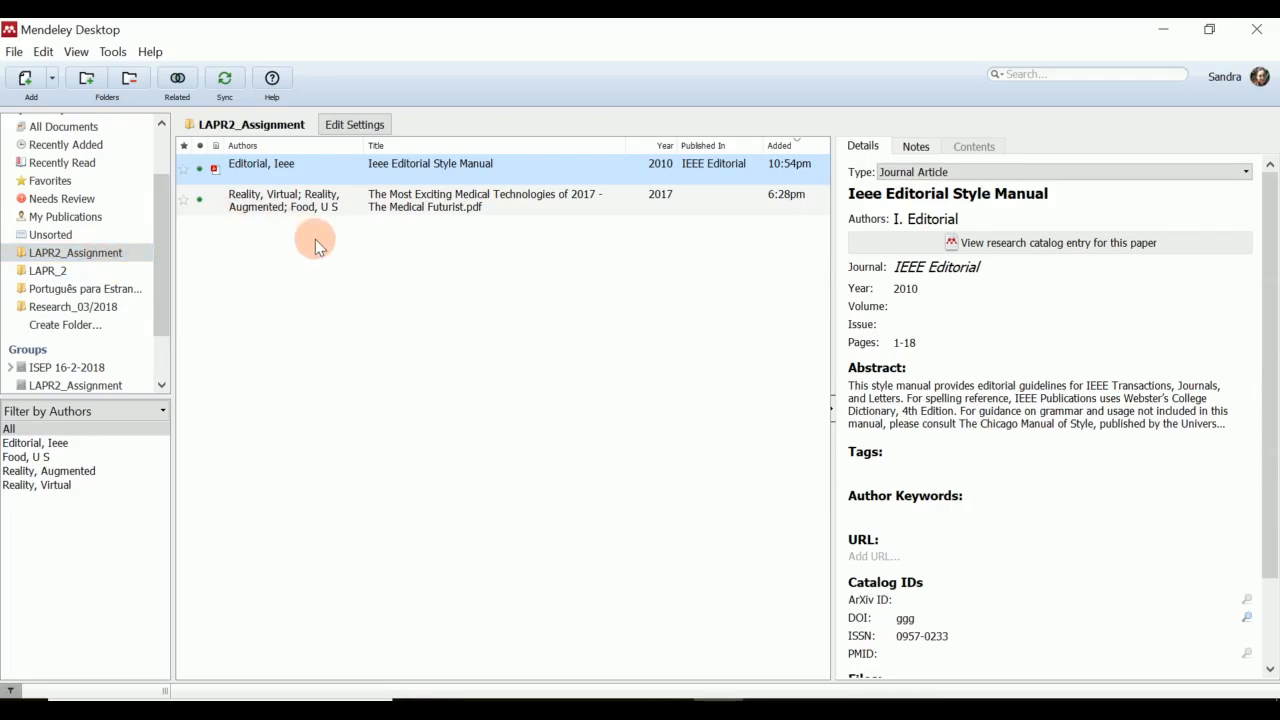
Look for the Ieee Editorial Style Manual entry in All Documents, the LAPR2_Assignment folder and the LAPR2_Assignment group's documents
{"action": "left_click", "coordinate": [88, 130]}
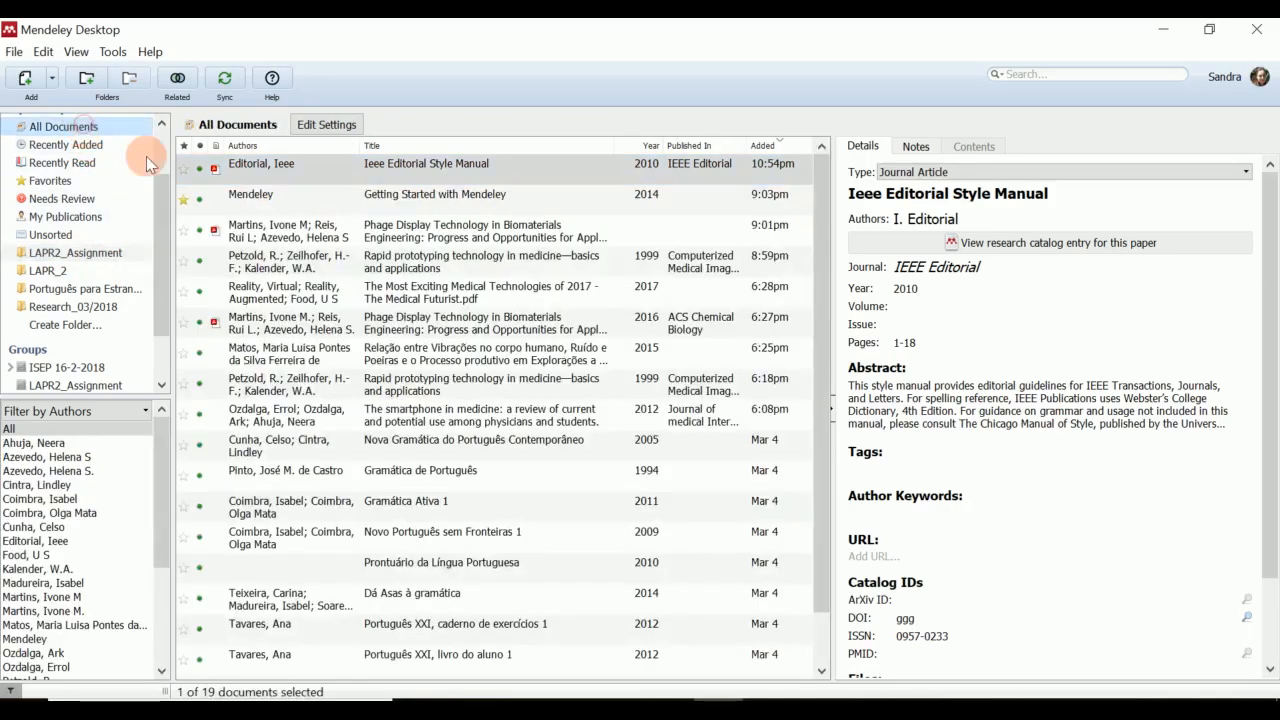
{"action": "left_click", "coordinate": [290, 168]}
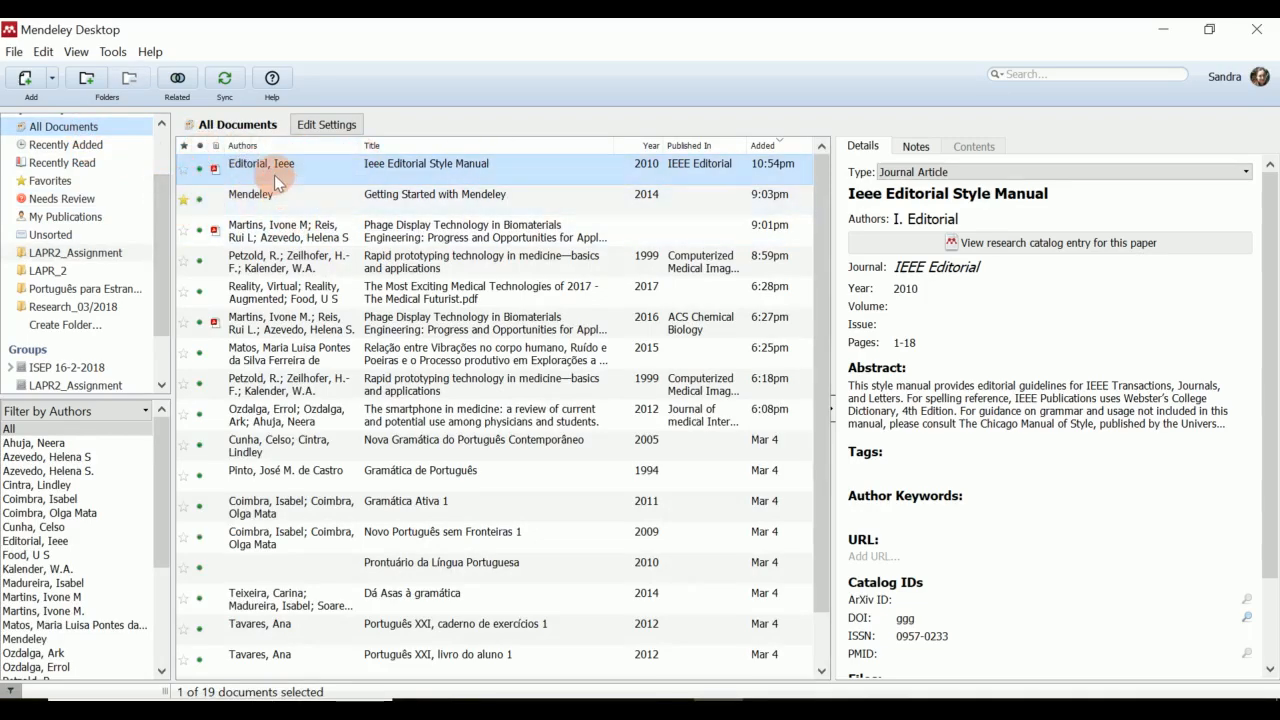
{"action": "left_click", "coordinate": [68, 254]}
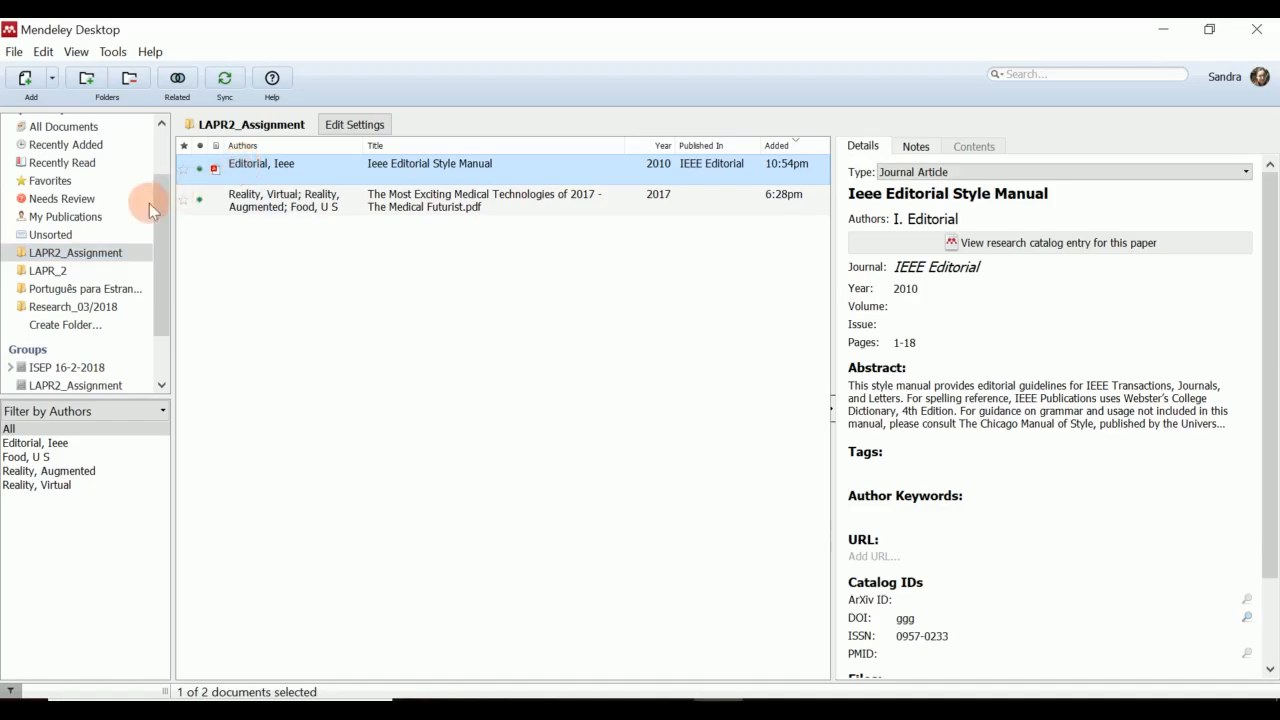
{"action": "left_click_drag", "start_coordinate": [149, 203], "coordinate": [106, 389]}
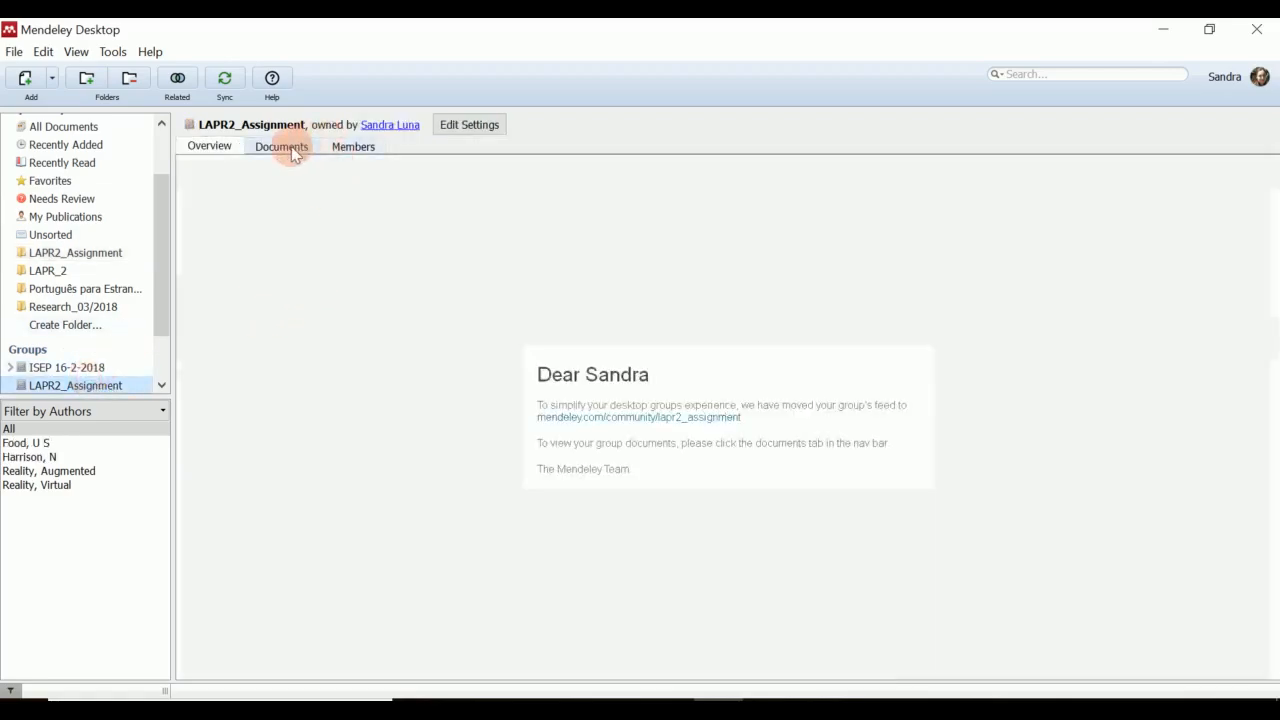
{"action": "left_click", "coordinate": [292, 149]}
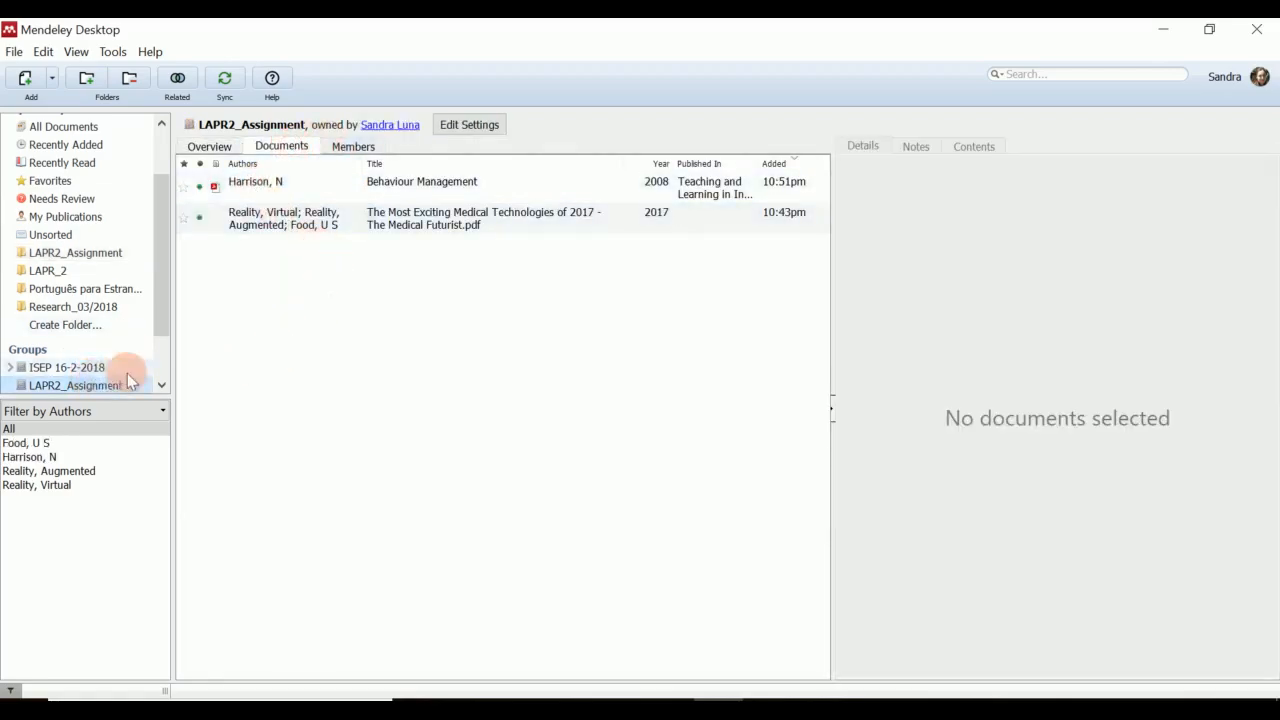
Copy the Ieee Editorial Style Manual entry from the LAPR2_Assignment folder into the LAPR2_Assignment group and select it among the group's documents
{"action": "left_click_drag", "start_coordinate": [161, 385], "coordinate": [161, 385]}
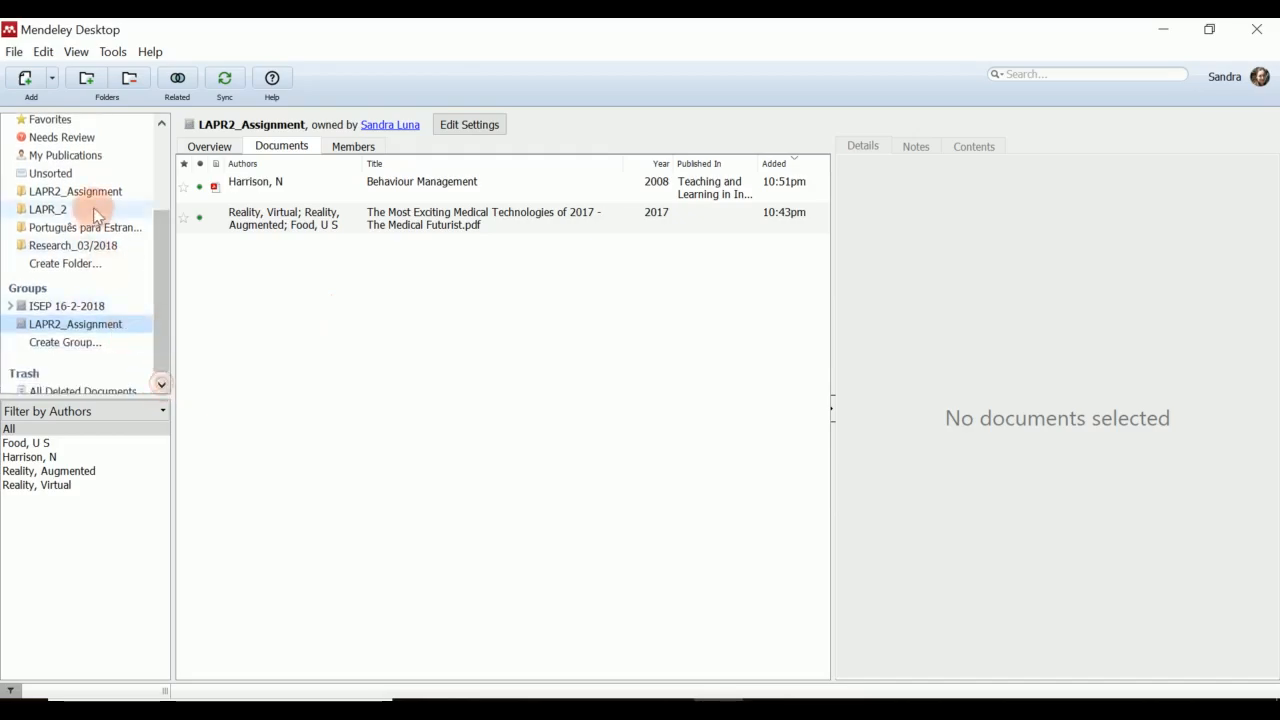
{"action": "left_click", "coordinate": [66, 191]}
{"action": "left_click", "coordinate": [258, 165]}
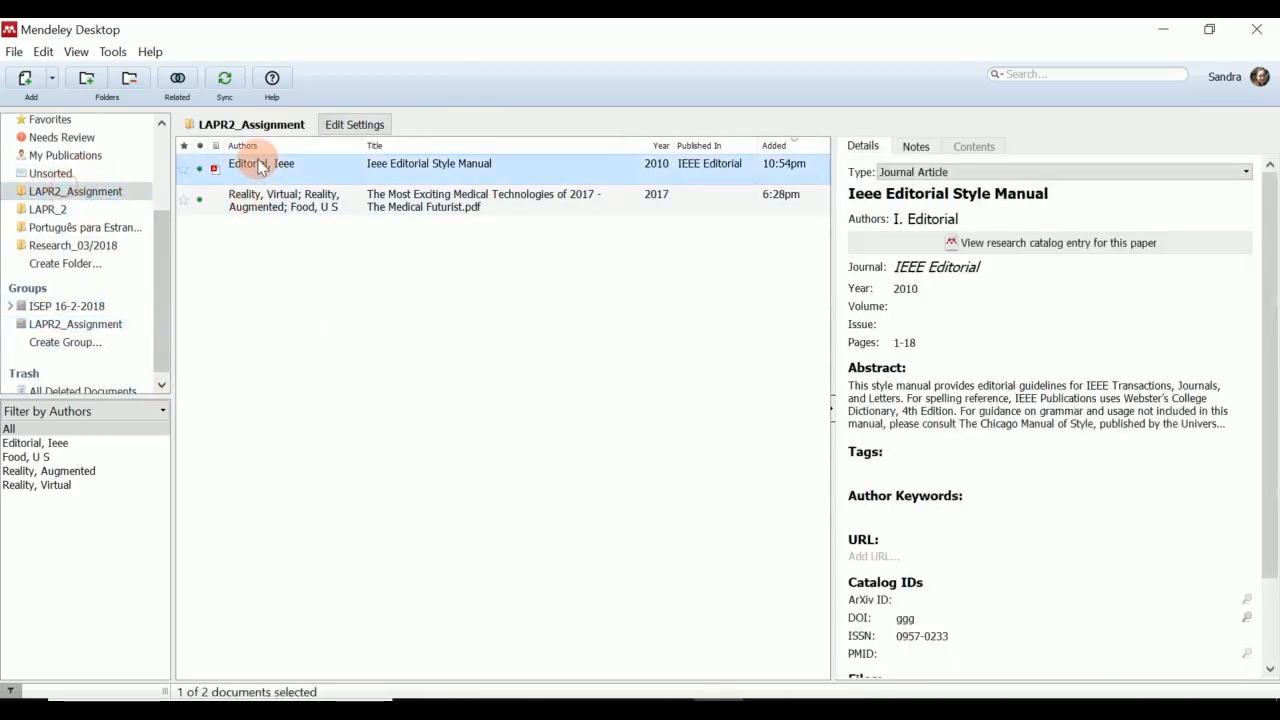
{"action": "left_click_drag", "start_coordinate": [258, 165], "coordinate": [90, 329]}
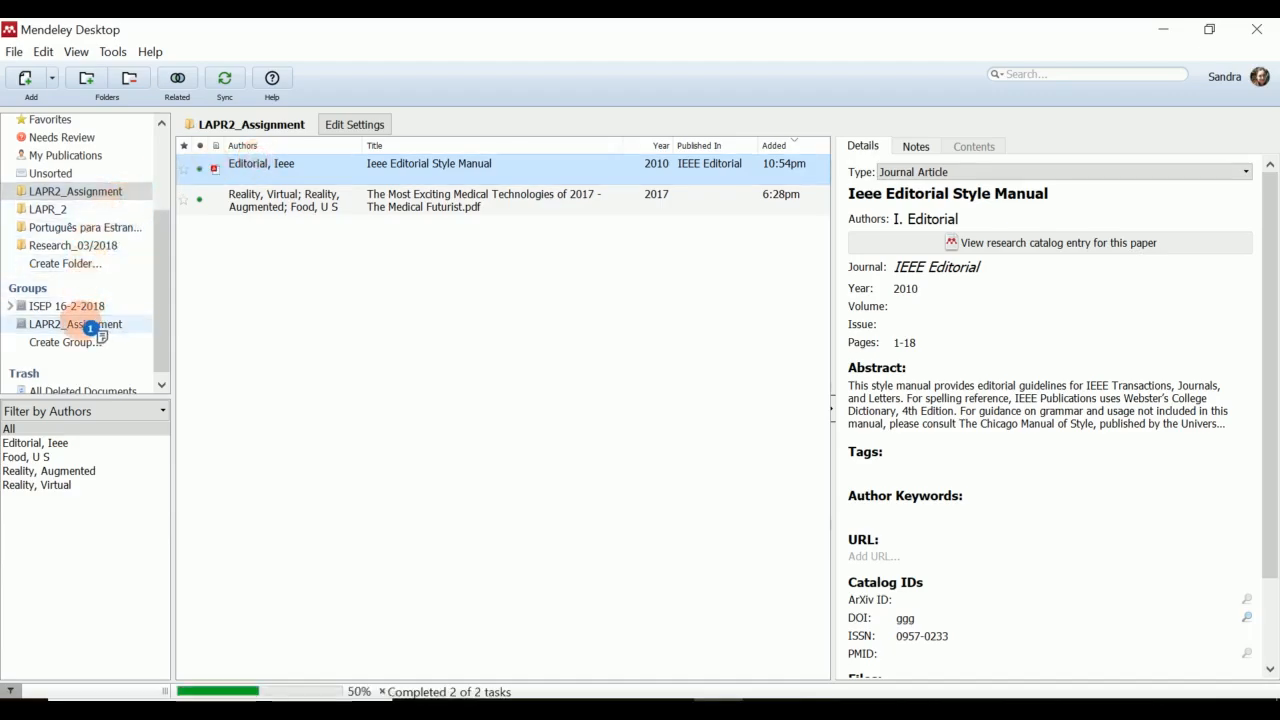
{"action": "left_click", "coordinate": [90, 325]}
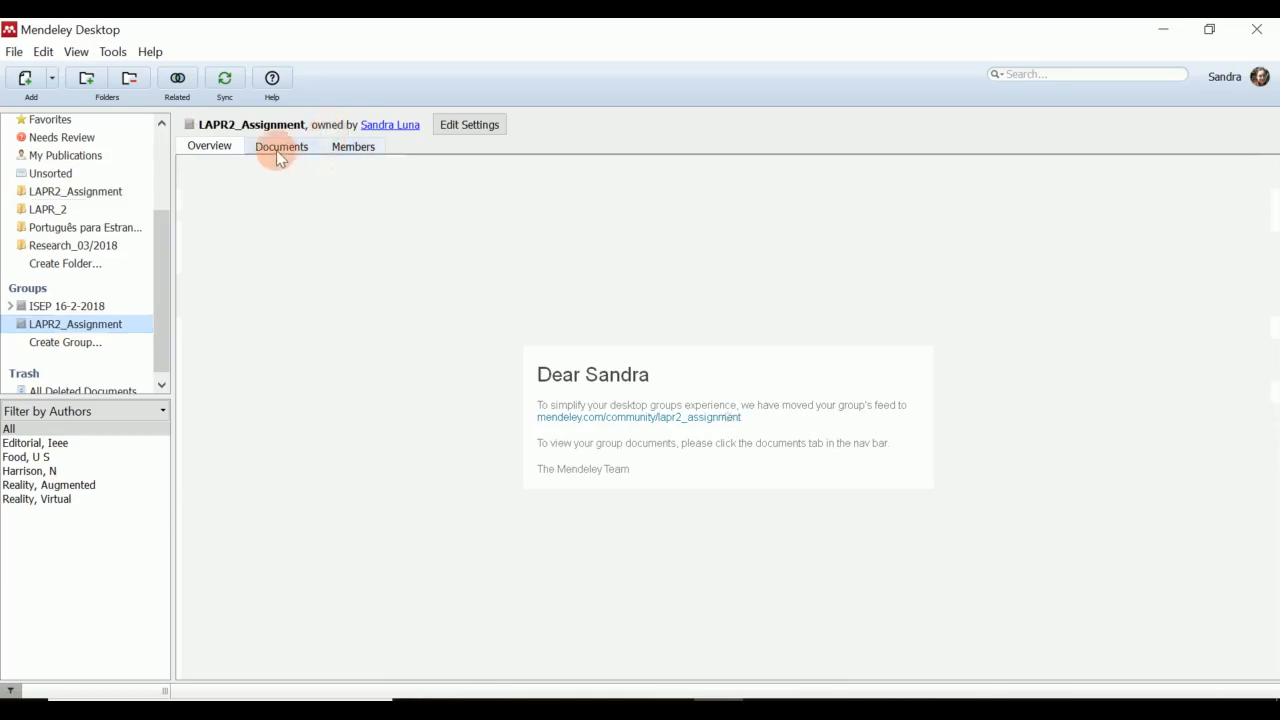
{"action": "left_click", "coordinate": [277, 150]}
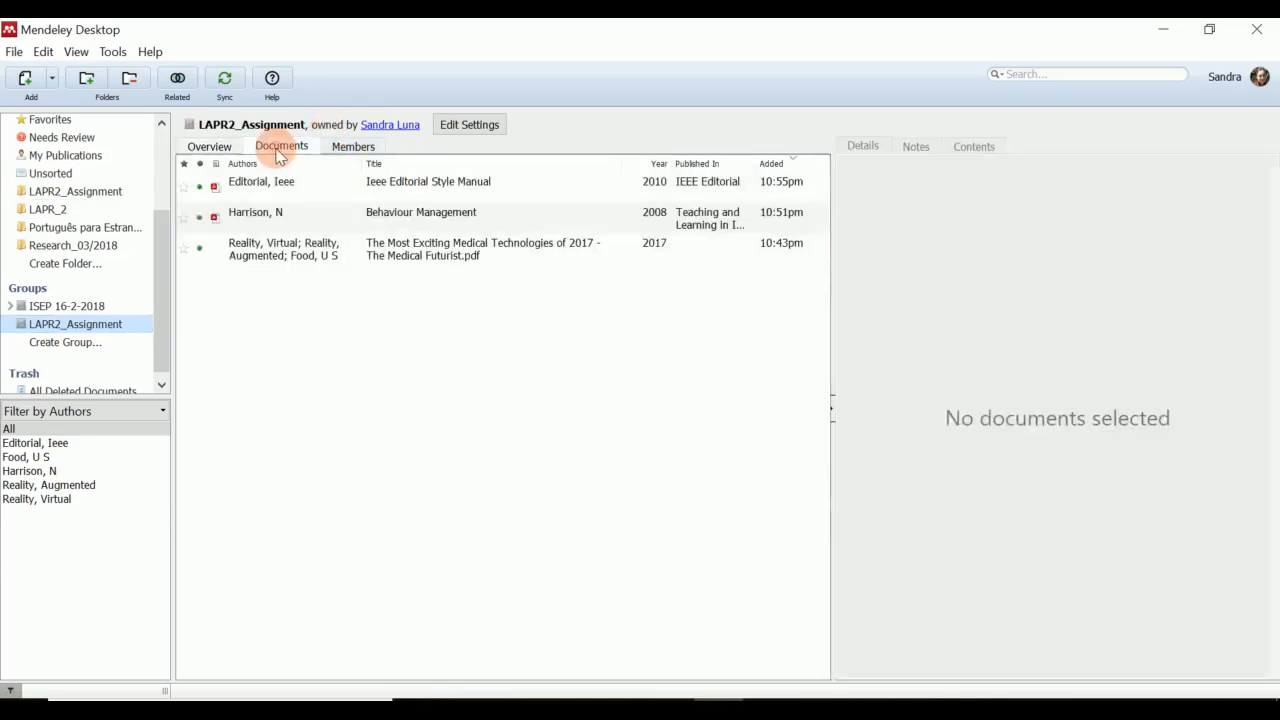
{"action": "left_click", "coordinate": [261, 182]}
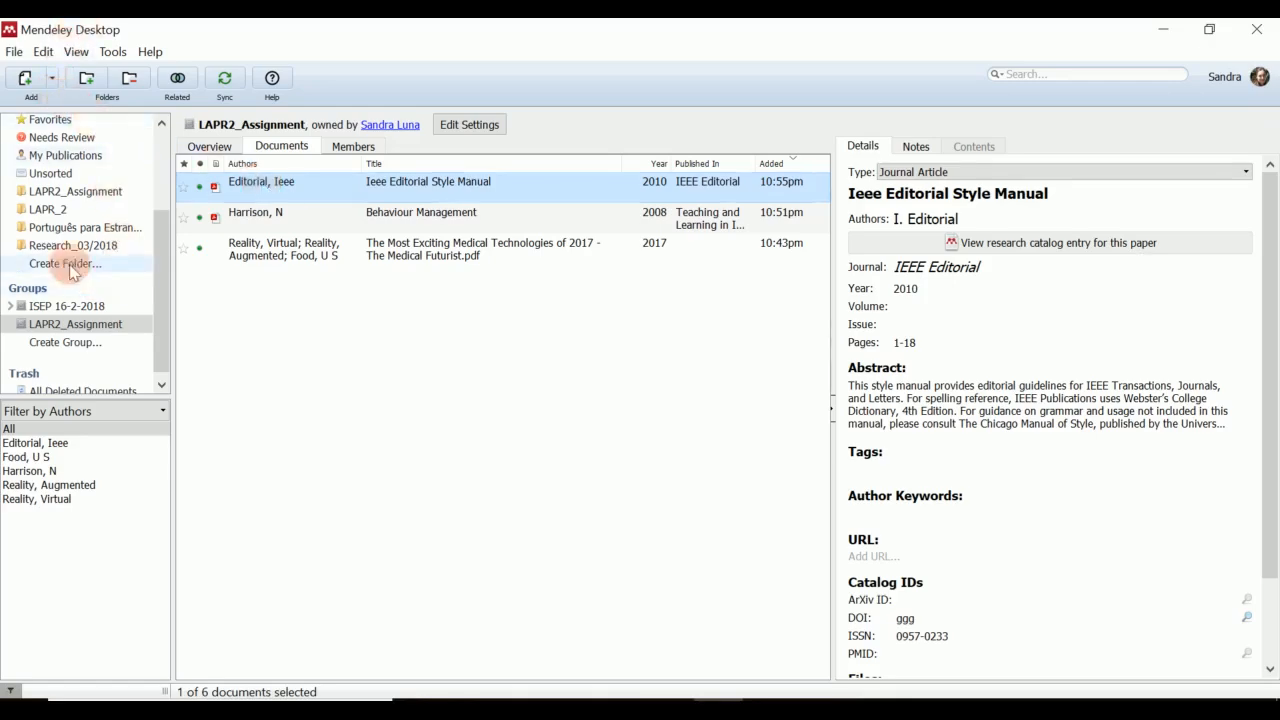
Add the IEEE_Style_Manual file from the OneDrive LAPR2 folder to the LAPR_2 folder using Add Files
{"action": "left_click", "coordinate": [66, 209]}
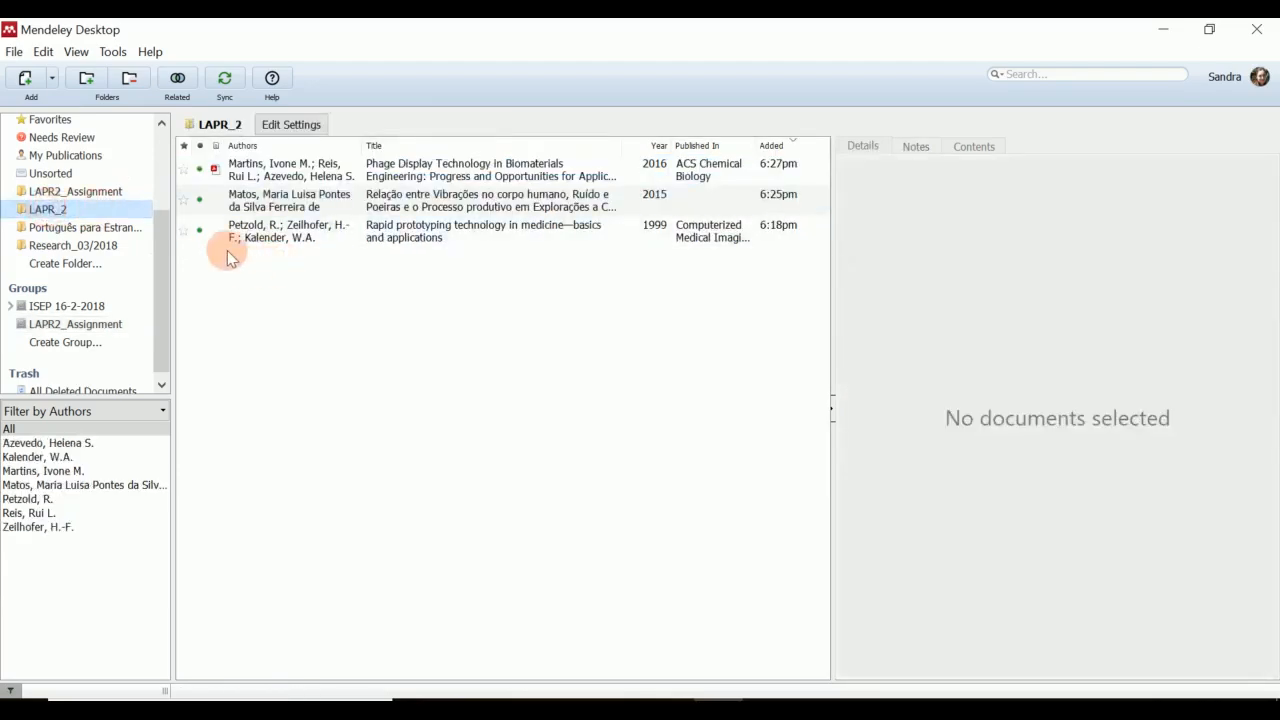
{"action": "left_click", "coordinate": [28, 78]}
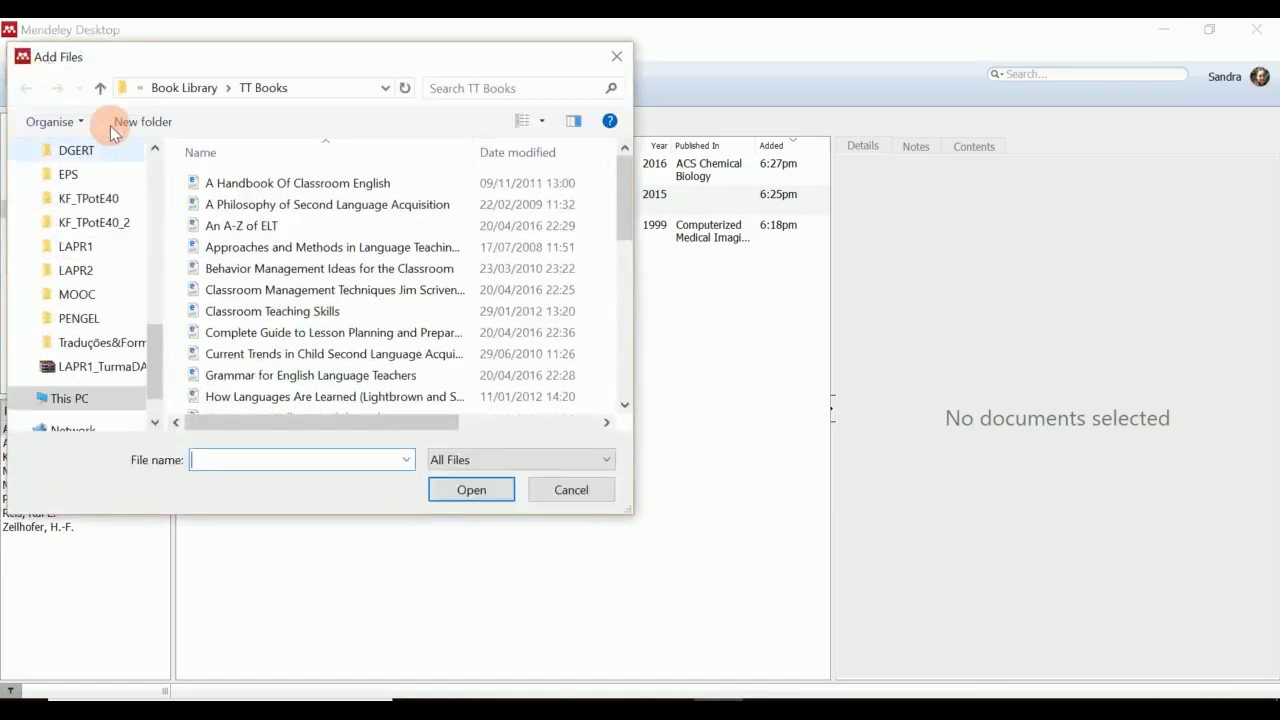
{"action": "left_click", "coordinate": [76, 270]}
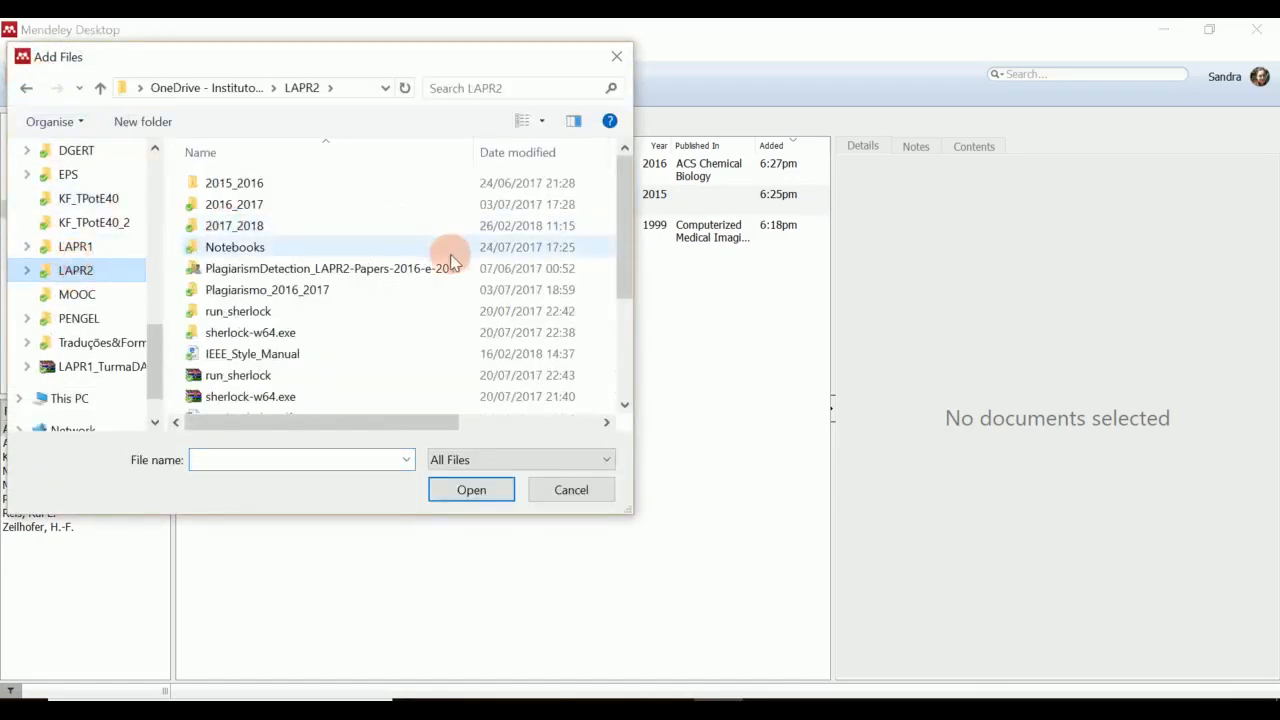
{"action": "left_click", "coordinate": [259, 357]}
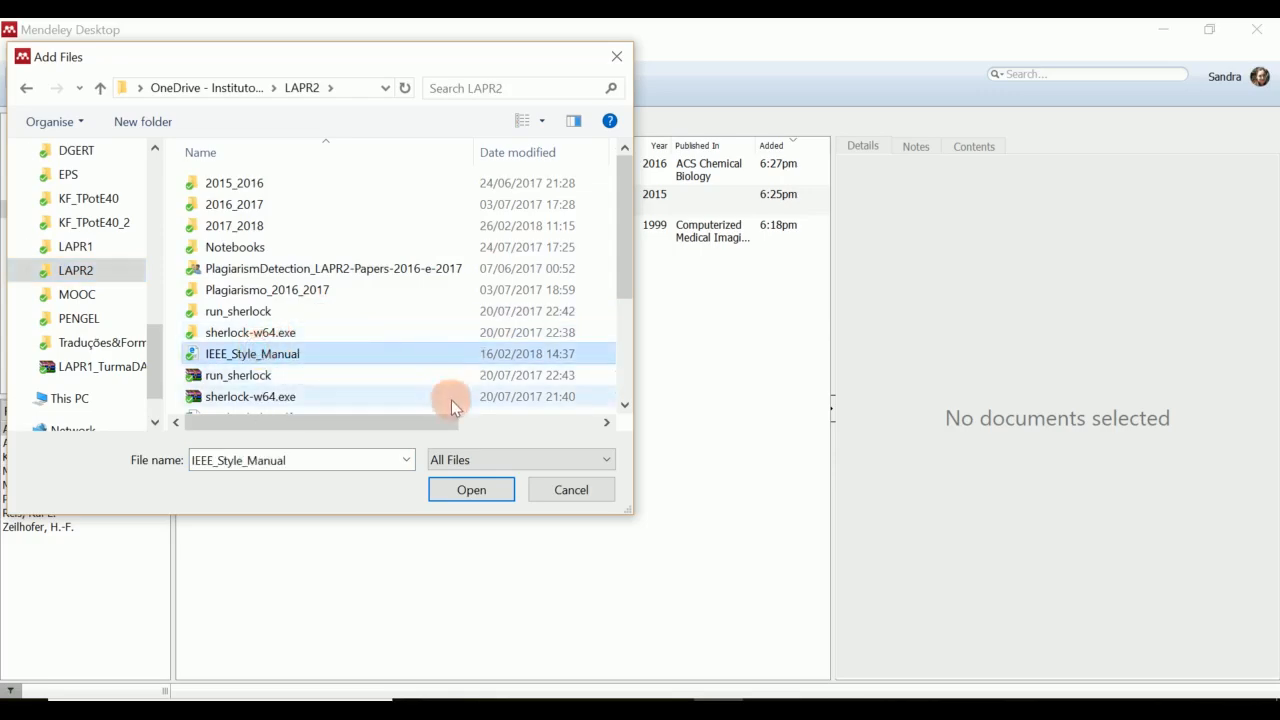
{"action": "left_click", "coordinate": [484, 490]}
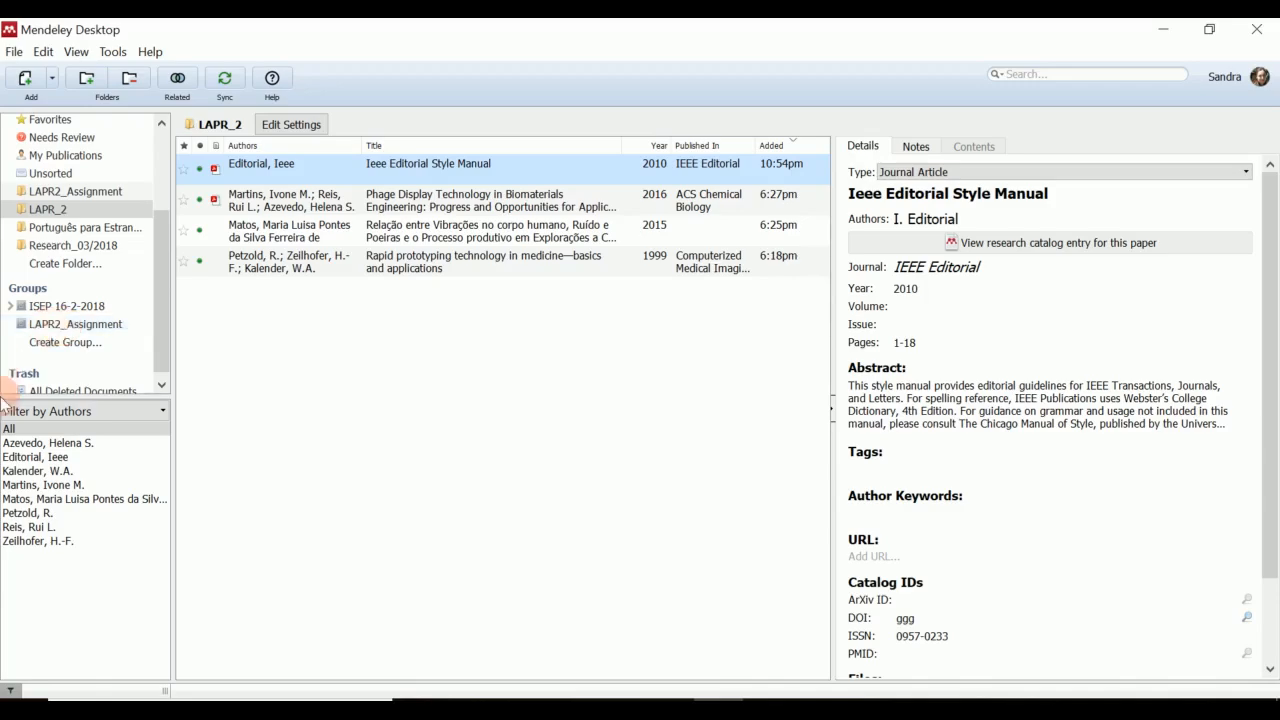
Start a manual entry in the LAPR2_Assignment group's documents and set its type to Book
{"action": "left_click", "coordinate": [99, 327]}
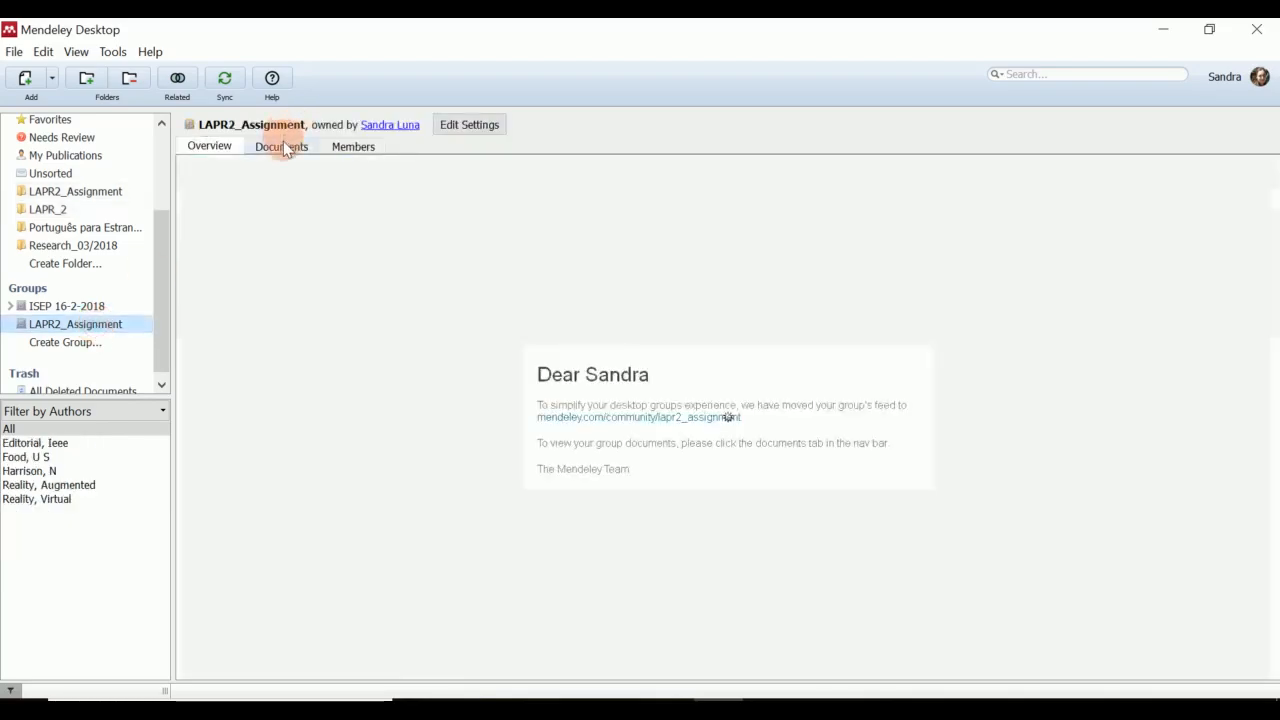
{"action": "left_click", "coordinate": [285, 147]}
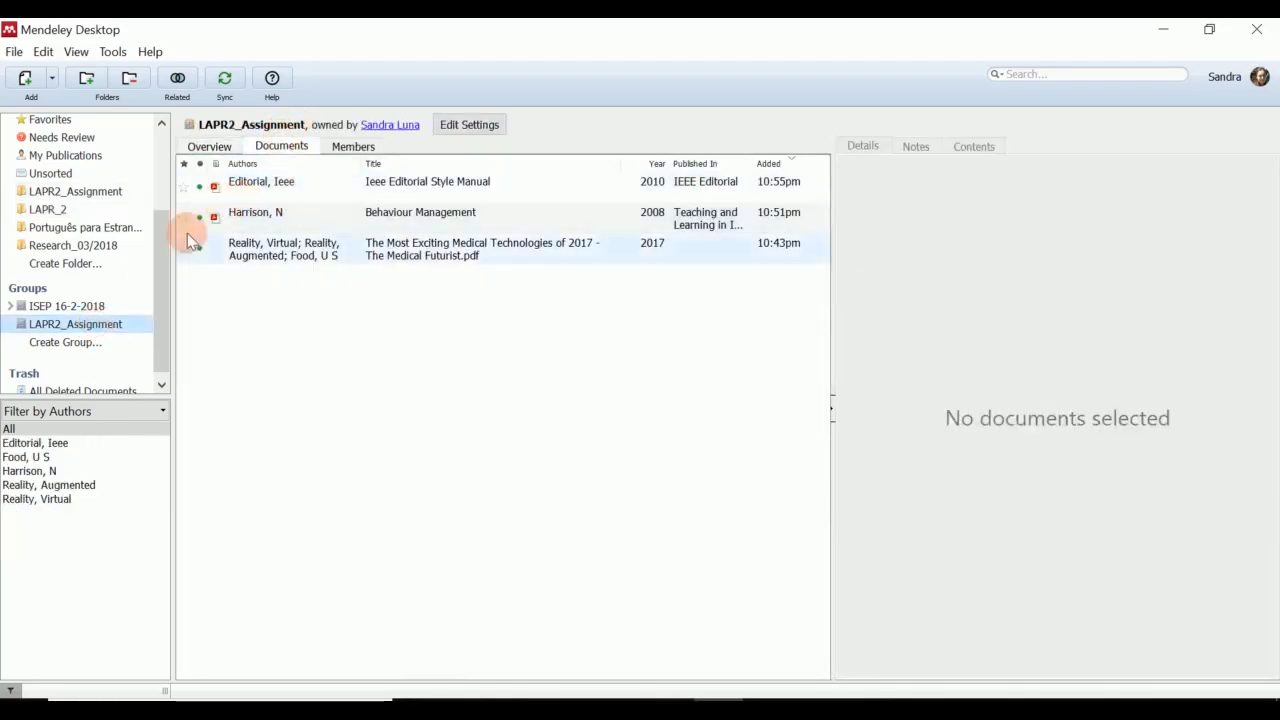
{"action": "left_click", "coordinate": [57, 326]}
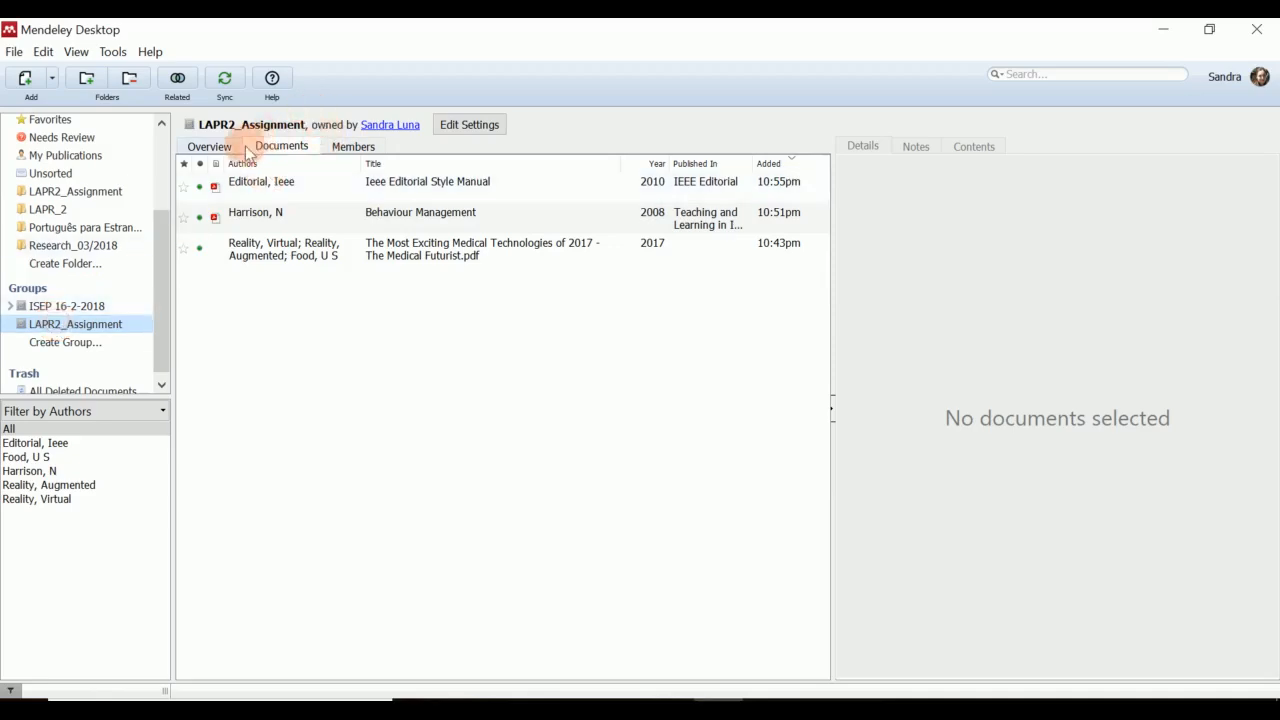
{"action": "left_click", "coordinate": [54, 79]}
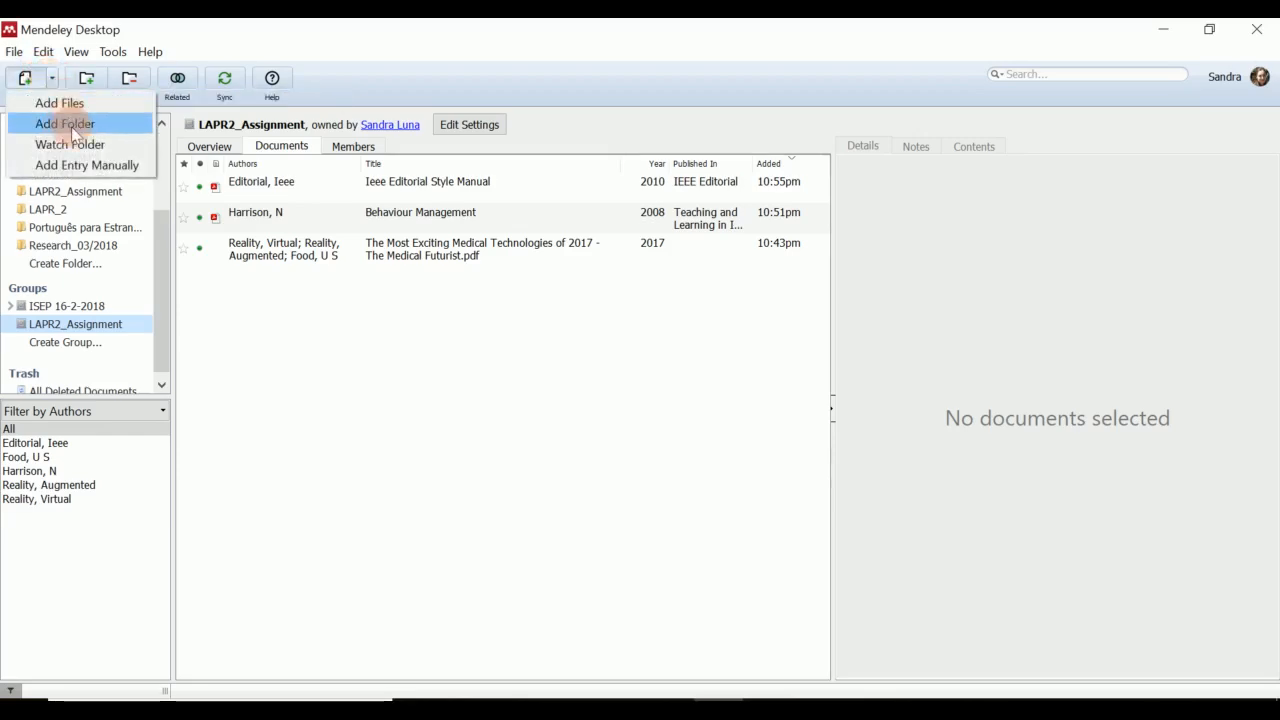
{"action": "left_click", "coordinate": [140, 172]}
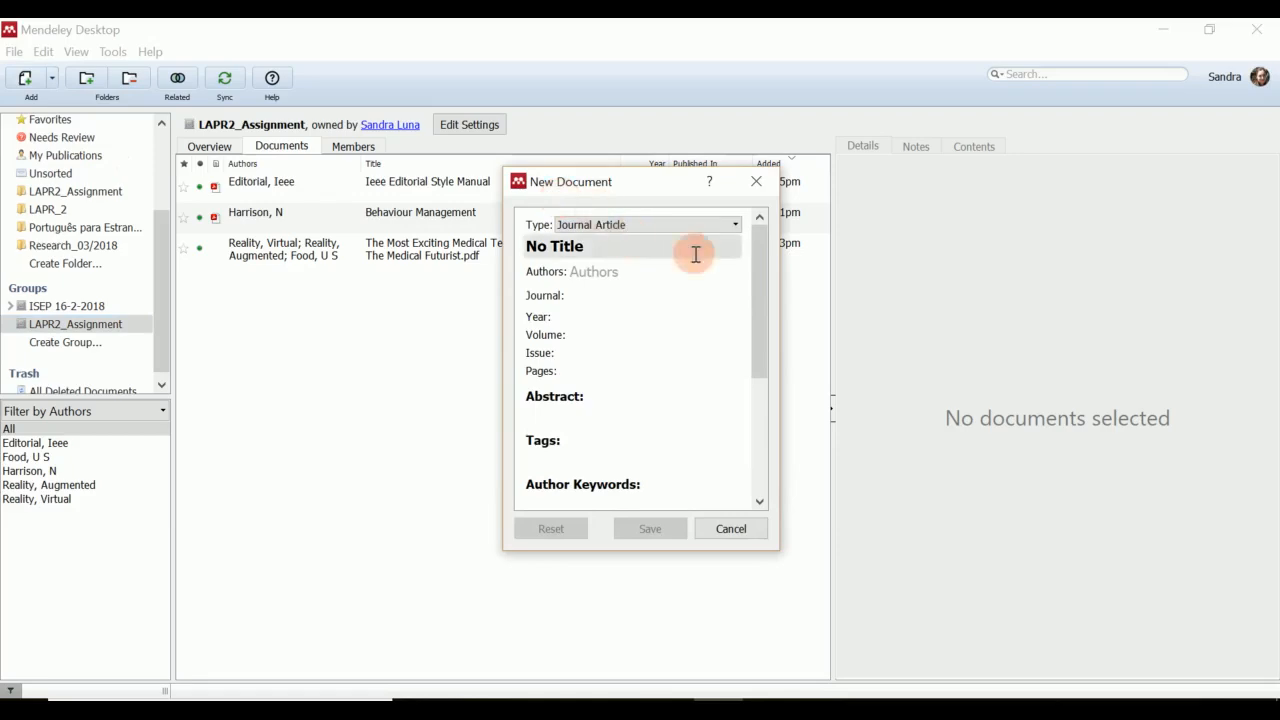
{"action": "left_click", "coordinate": [762, 271]}
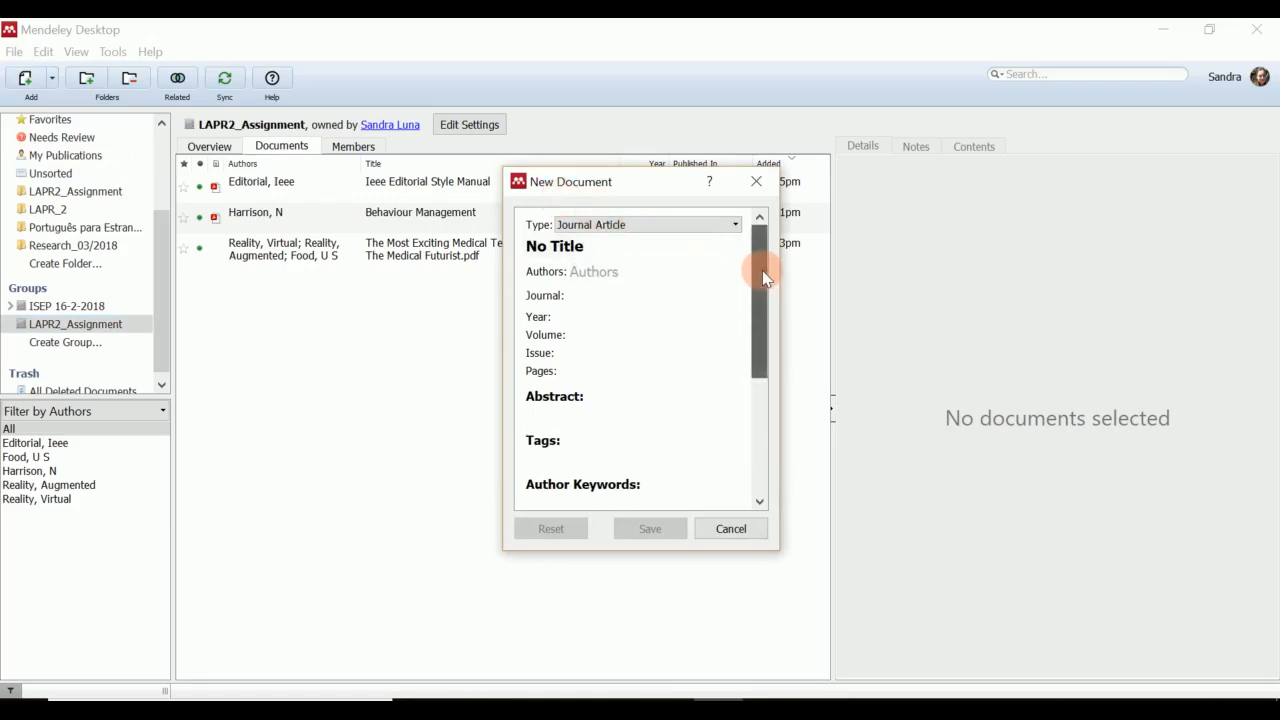
{"action": "left_click", "coordinate": [736, 225]}
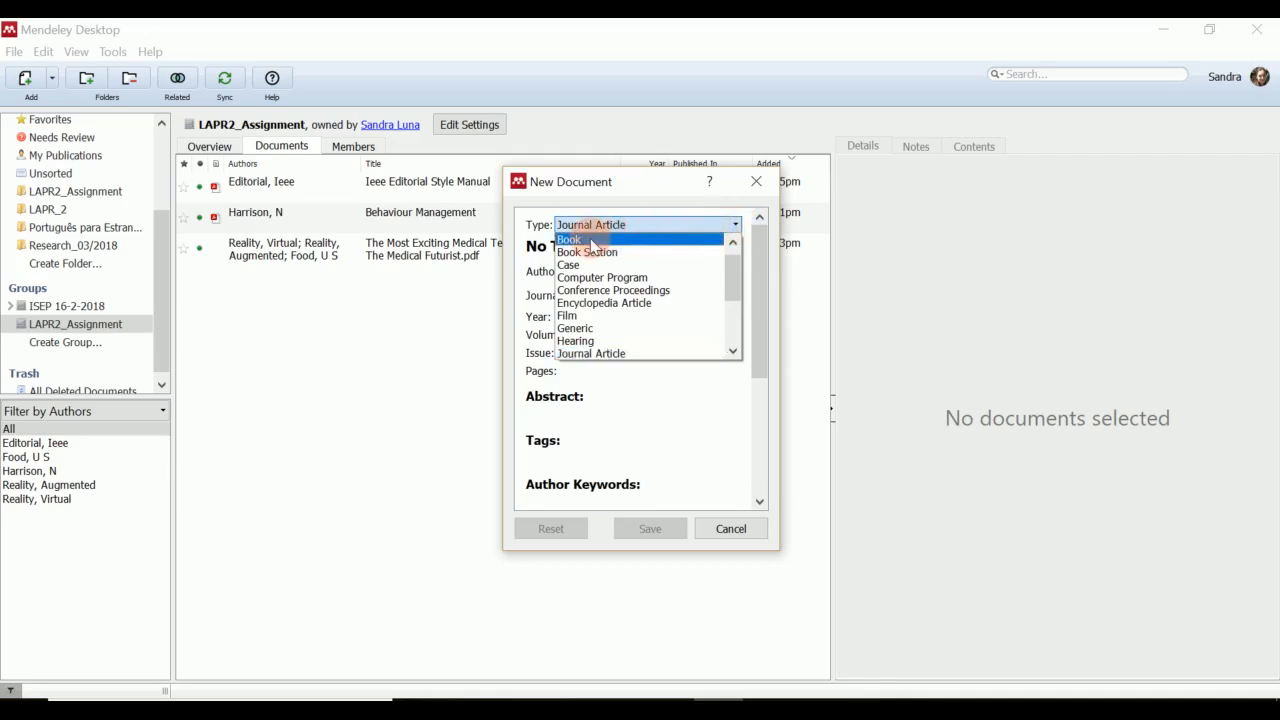
{"action": "left_click", "coordinate": [590, 240]}
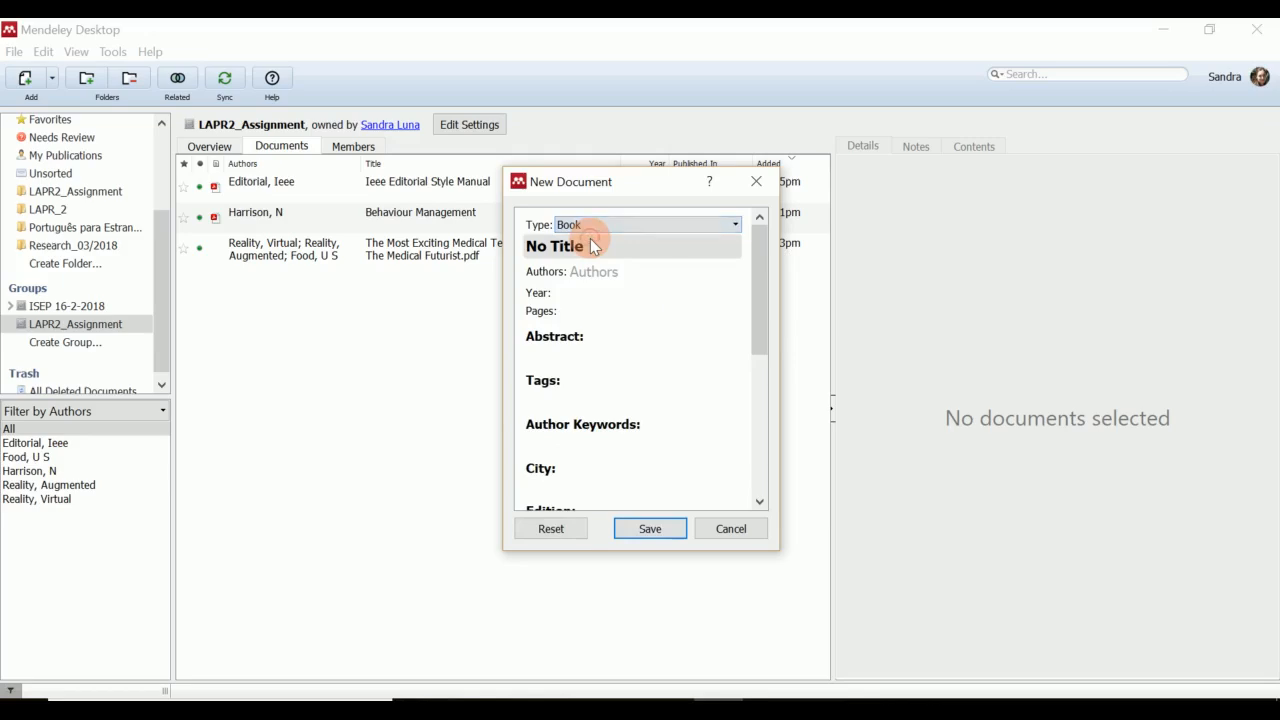
Replace the new book entry's placeholder title with "Writing about Literatura"
{"action": "key", "text": "BackSpace"}
{"action": "key", "text": "BackSpace"}
{"action": "key", "text": "BackSpace"}
{"action": "key", "text": "BackSpace"}
{"action": "key", "text": "BackSpace"}
{"action": "key", "text": "BackSpace"}
{"action": "key", "text": "BackSpace"}
{"action": "key", "text": "BackSpace"}
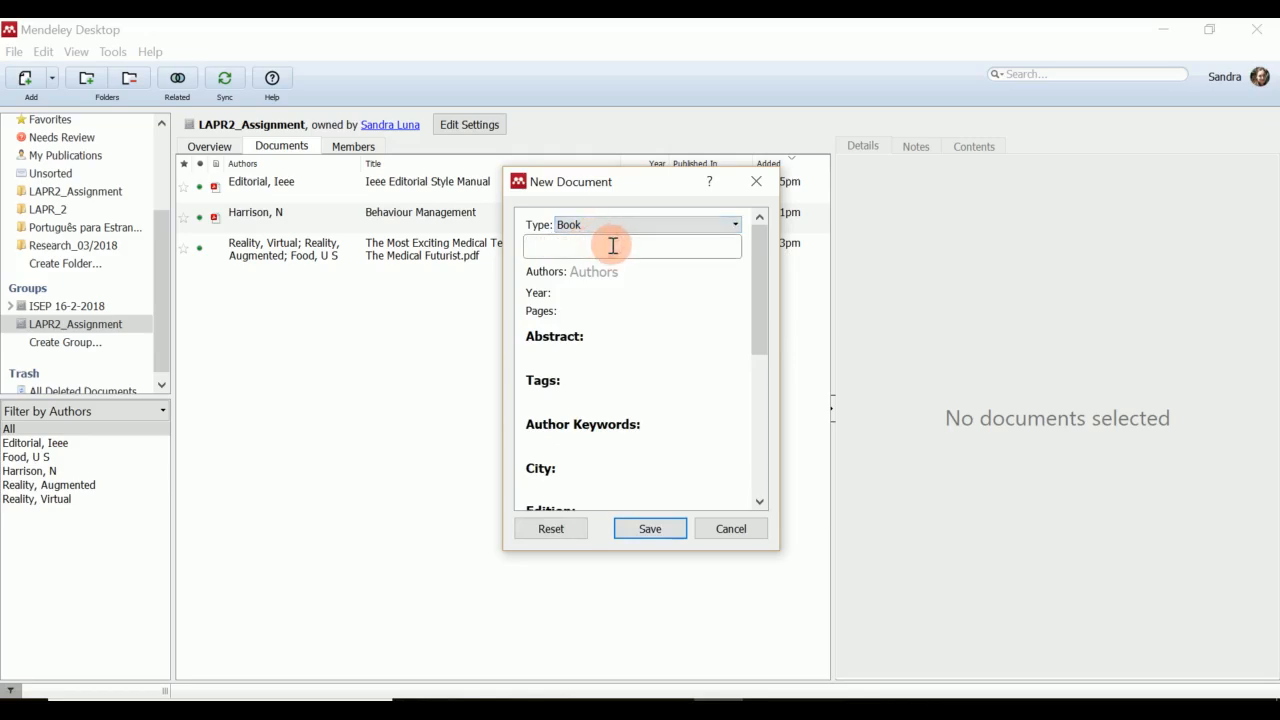
{"action": "type", "text": "Writing about L"}
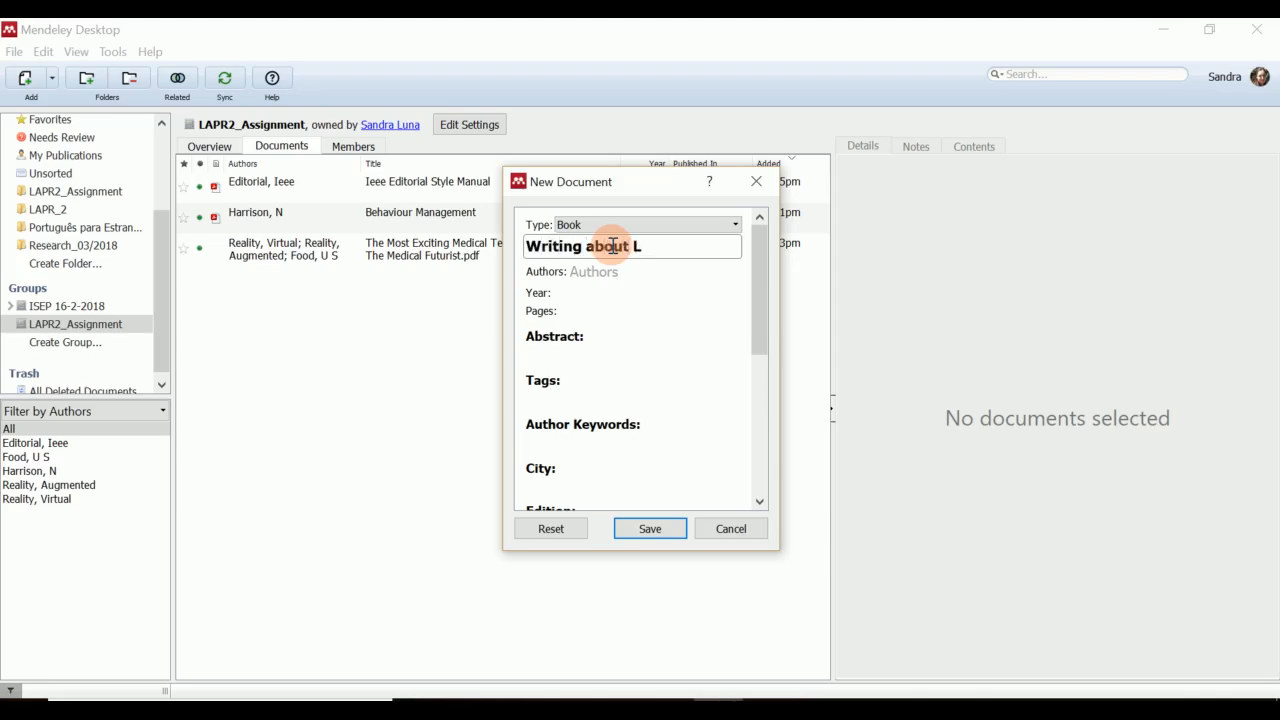
{"action": "type", "text": "iteratura"}
Enter the author's full name in the new book entry and set its year to 2005
{"action": "left_click", "coordinate": [613, 270]}
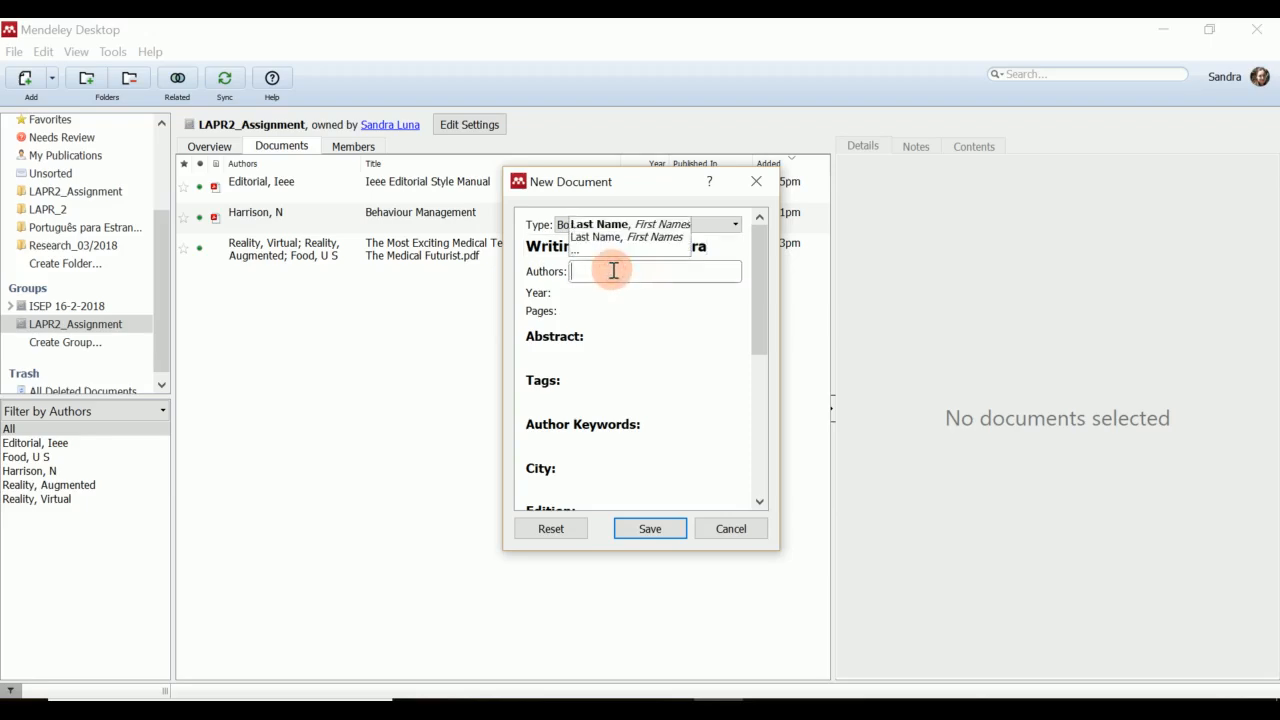
{"action": "type", "text": "Judi"}
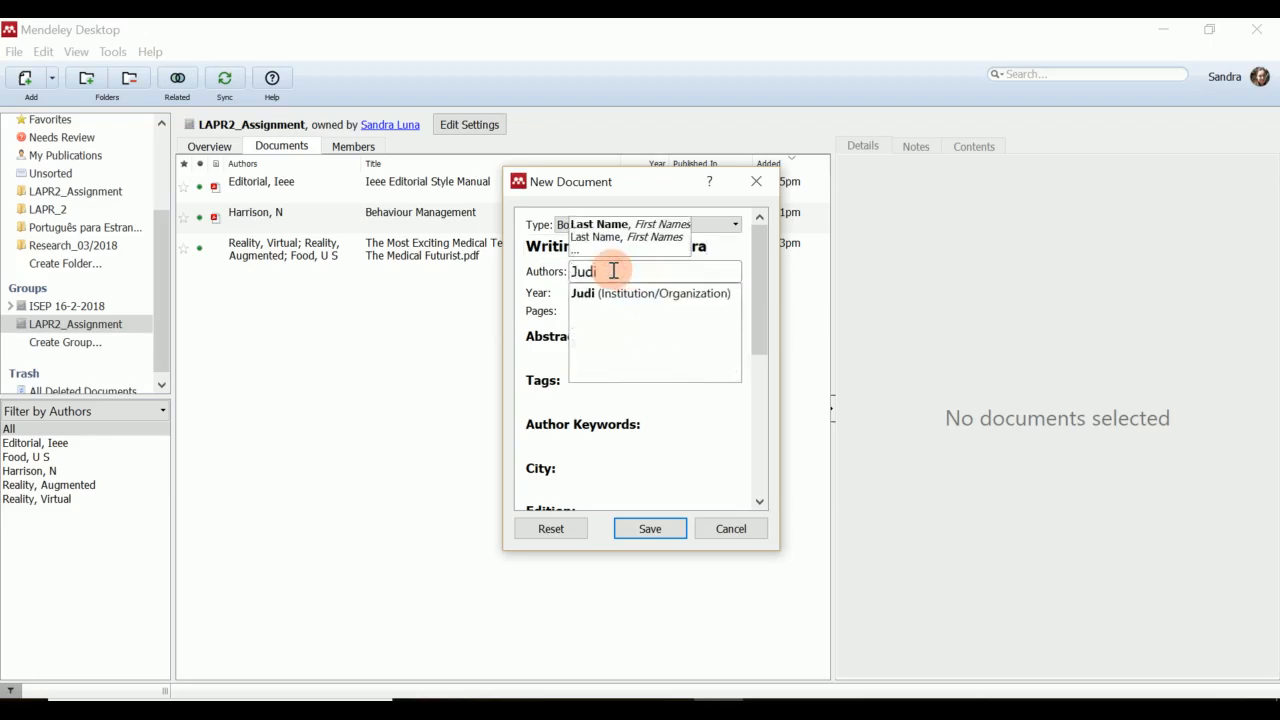
{"action": "type", "text": "th W"}
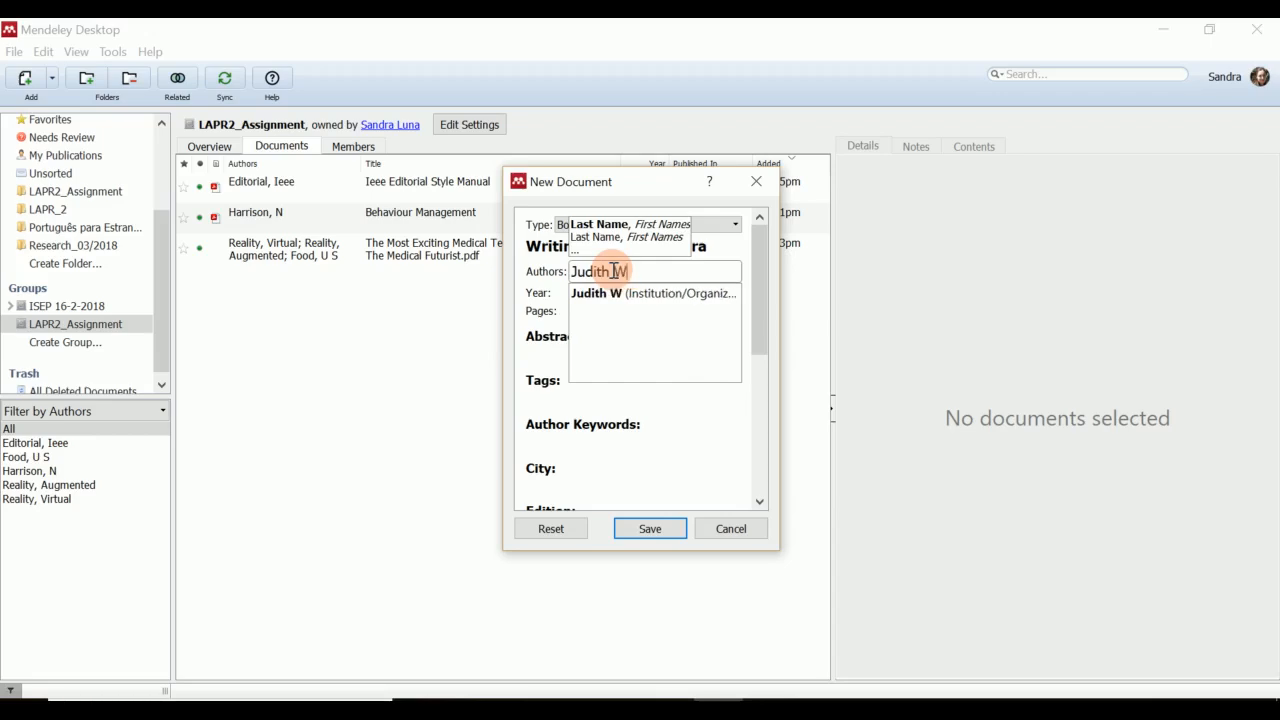
{"action": "type", "text": "oolf"}
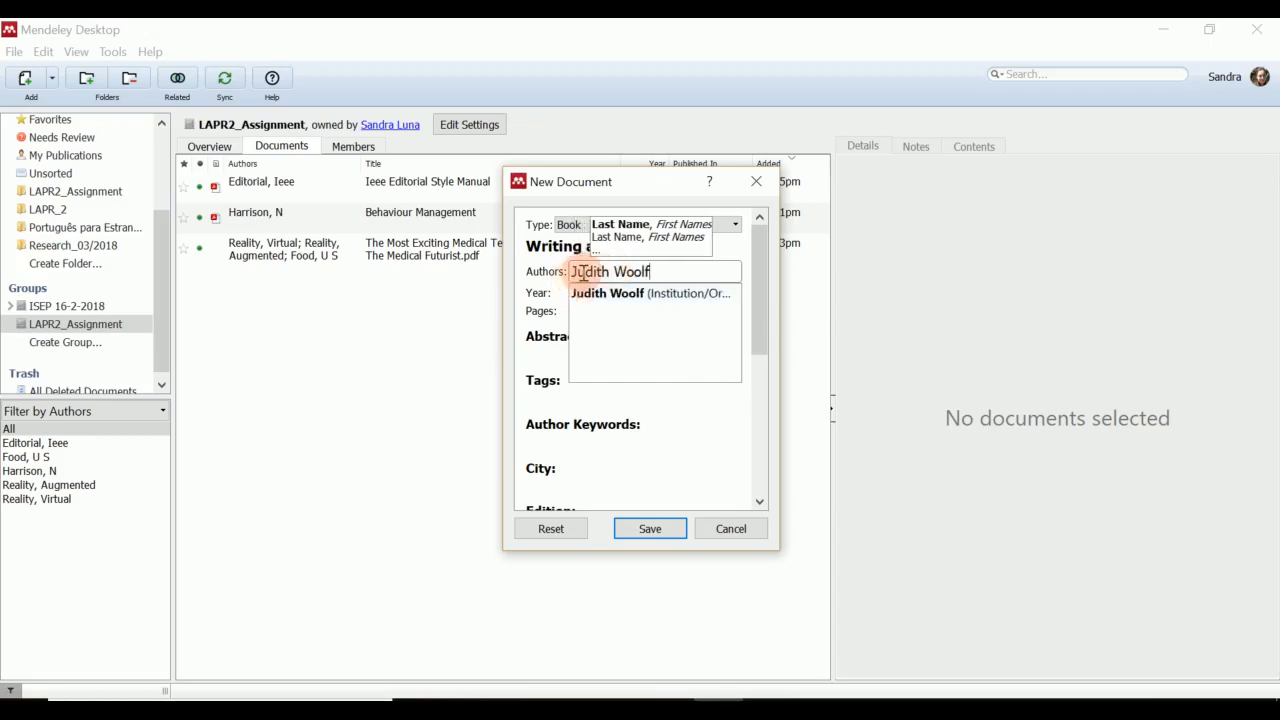
{"action": "key", "text": "Return"}
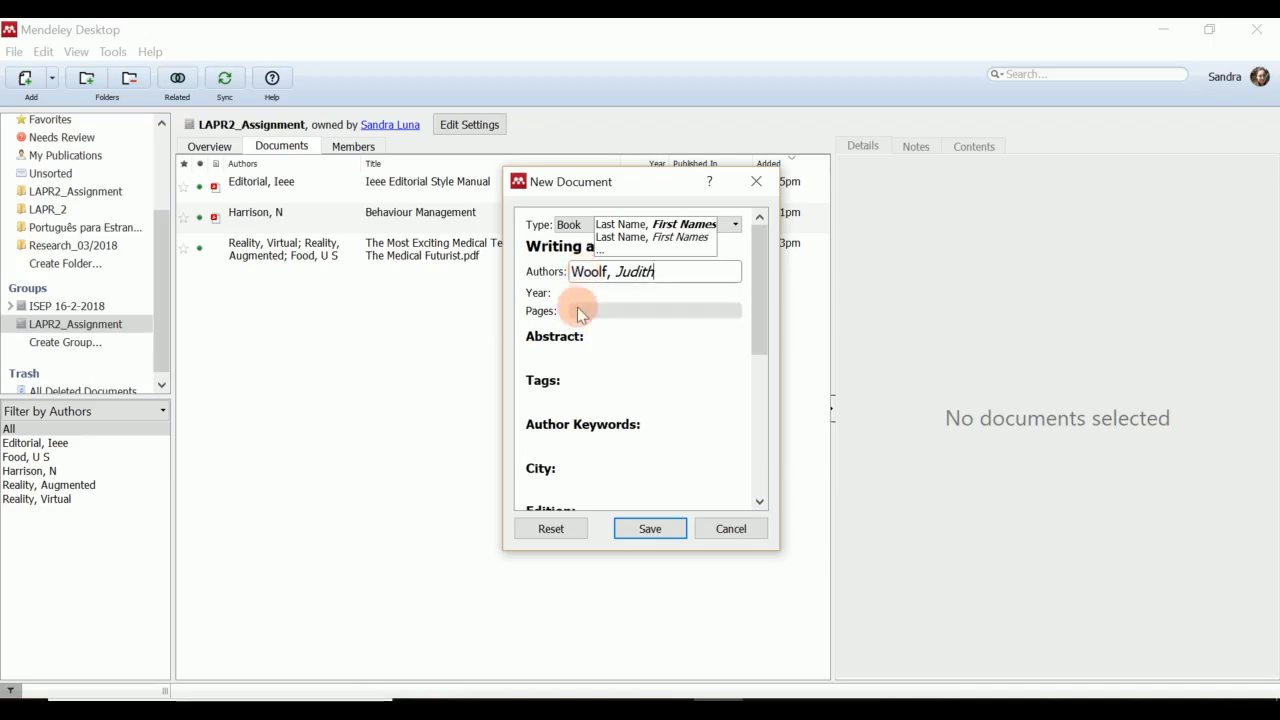
{"action": "left_click", "coordinate": [577, 308]}
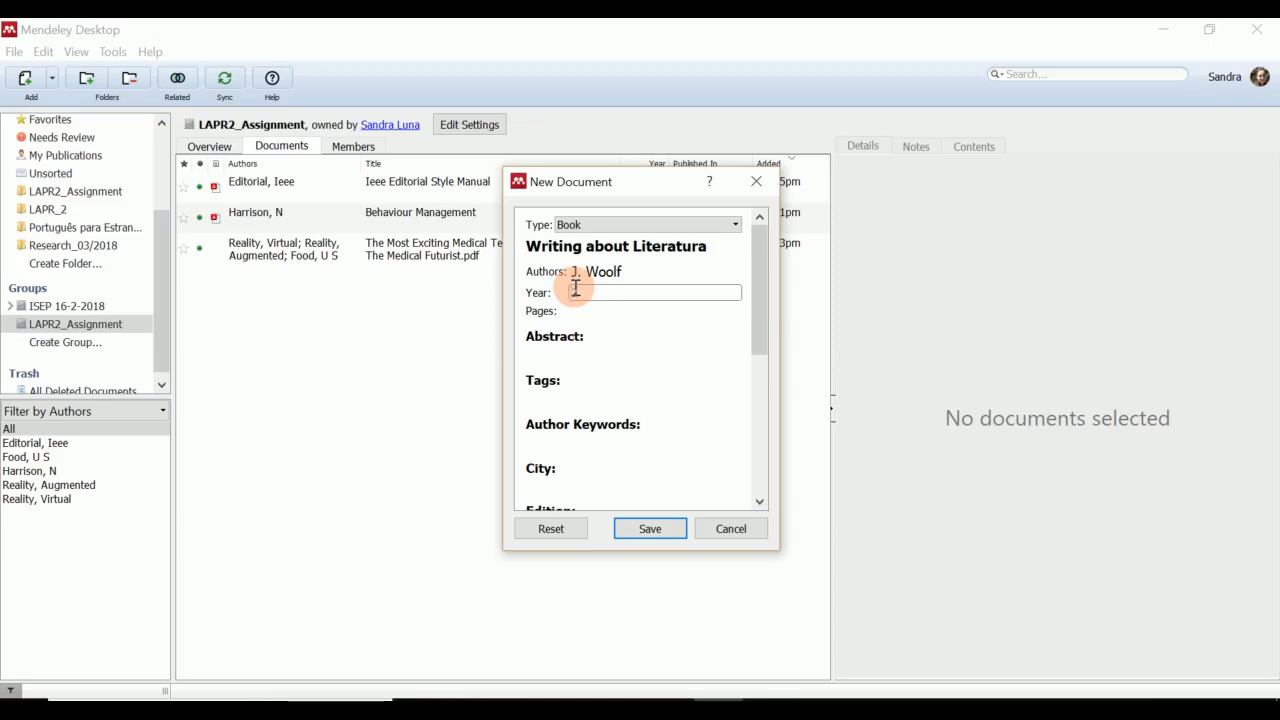
{"action": "type", "text": "2005"}
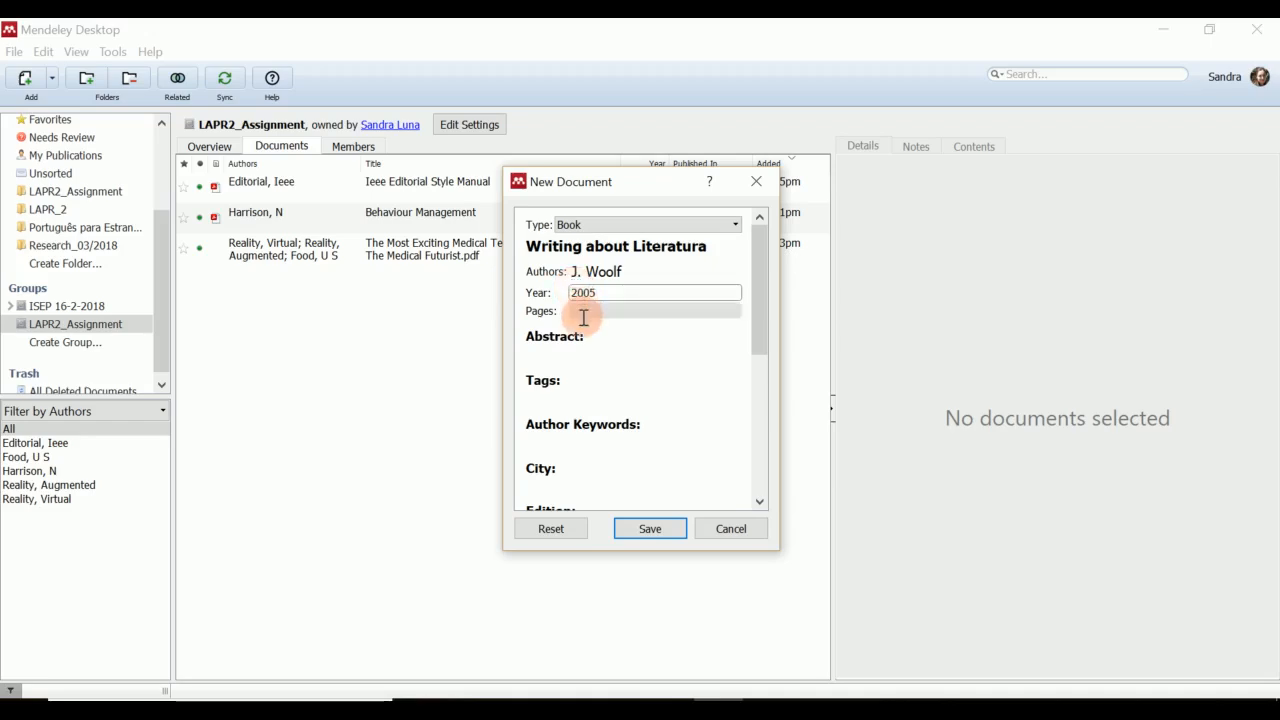
{"action": "left_click", "coordinate": [581, 316]}
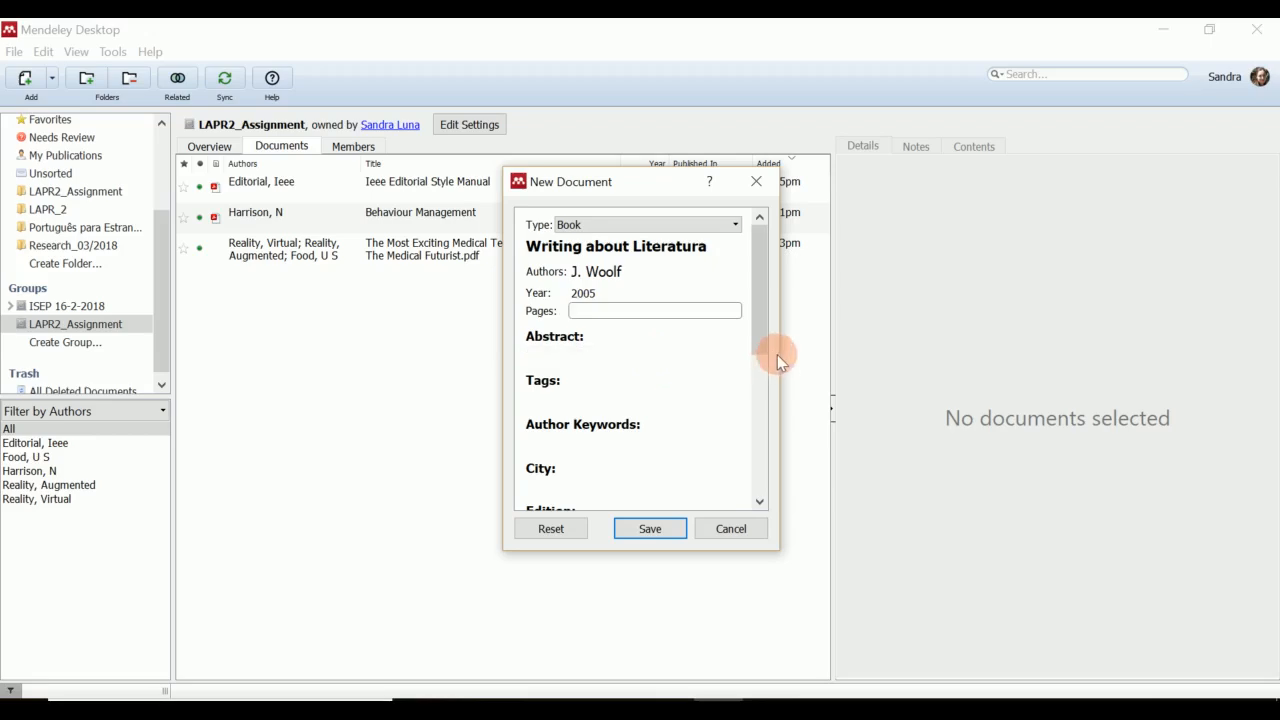
Set the book entry's city to Oxon and publisher to Routledge, and save it to the group
{"action": "left_click_drag", "start_coordinate": [760, 340], "coordinate": [757, 430]}
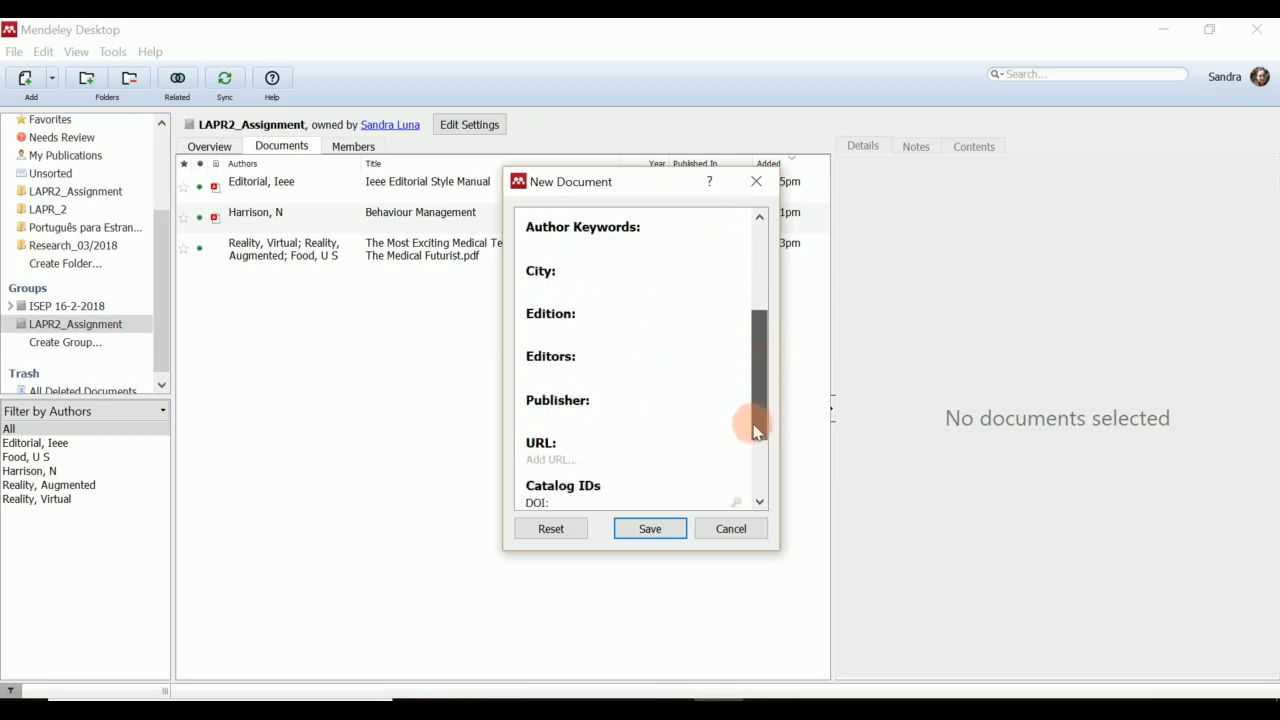
{"action": "left_click", "coordinate": [569, 287]}
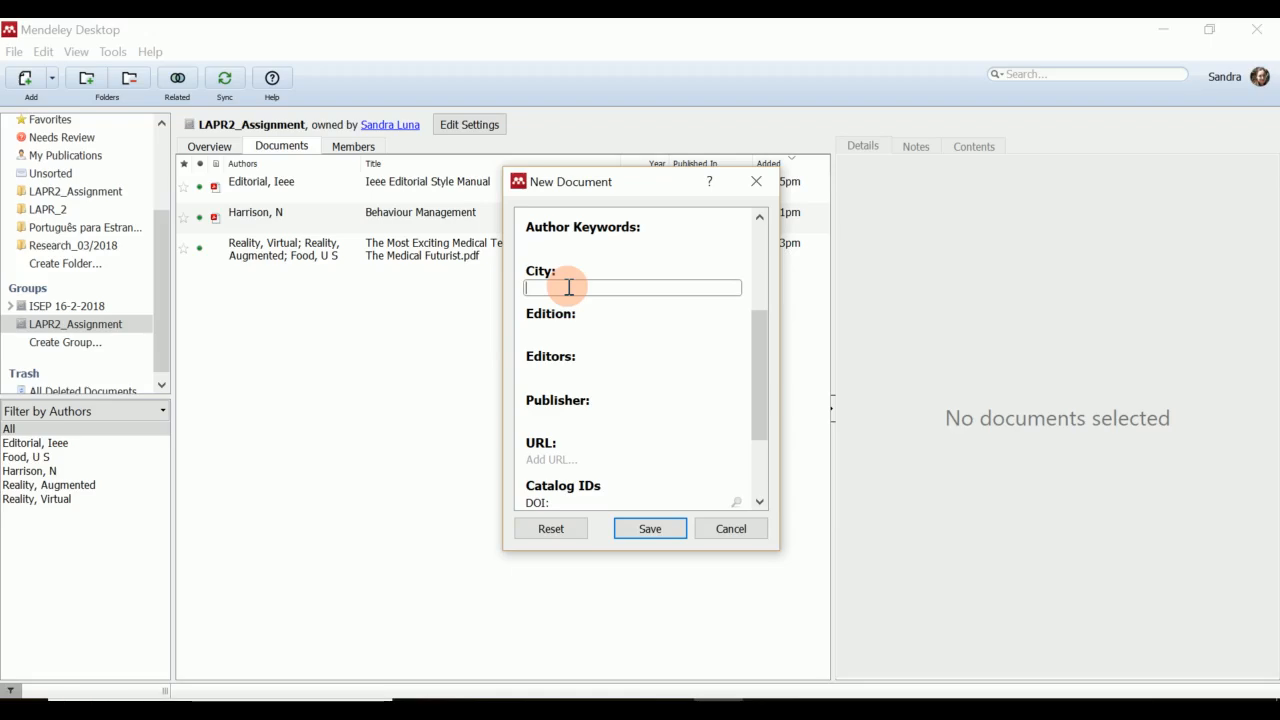
{"action": "type", "text": "Oxon"}
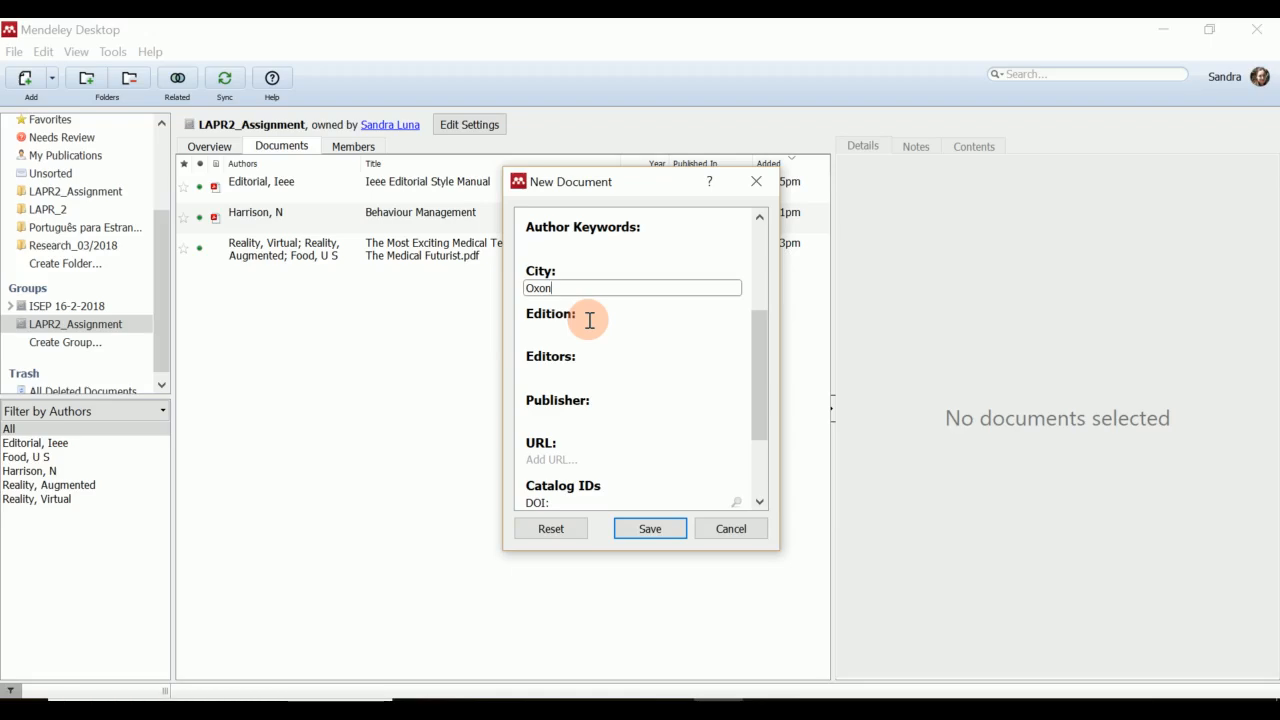
{"action": "left_click", "coordinate": [588, 371]}
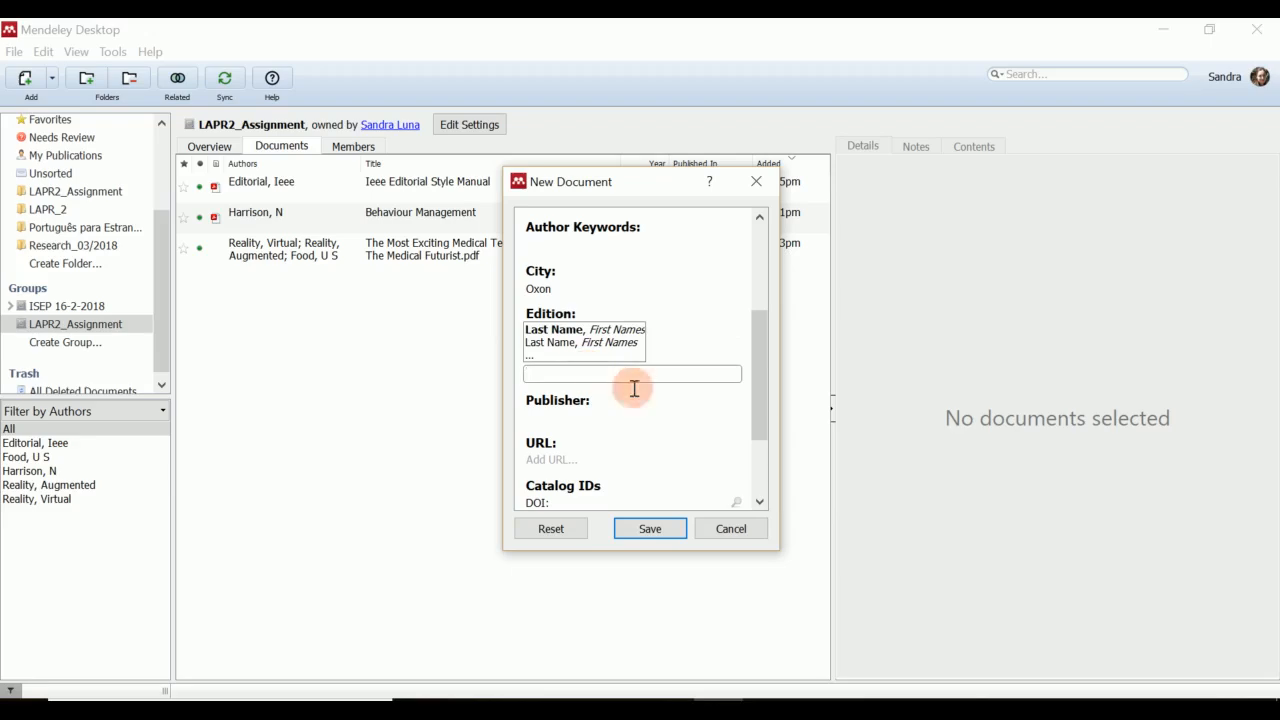
{"action": "left_click", "coordinate": [578, 413]}
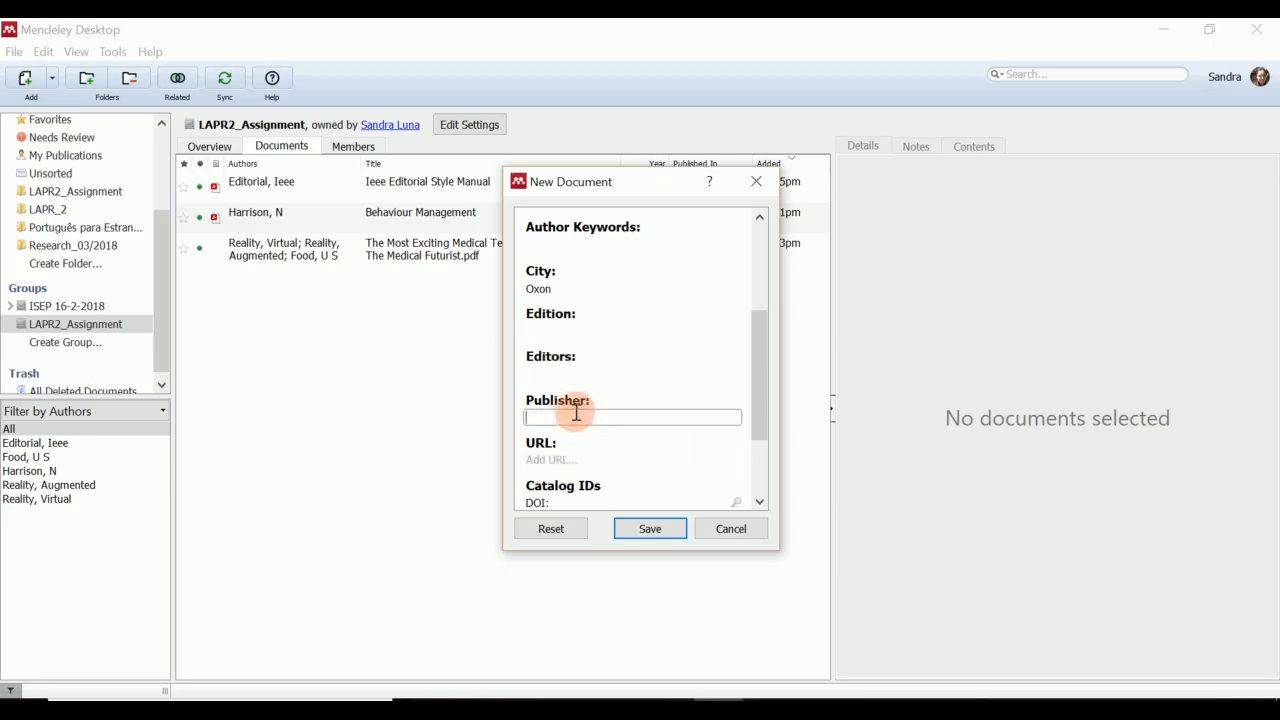
{"action": "type", "text": "MRoutledge"}
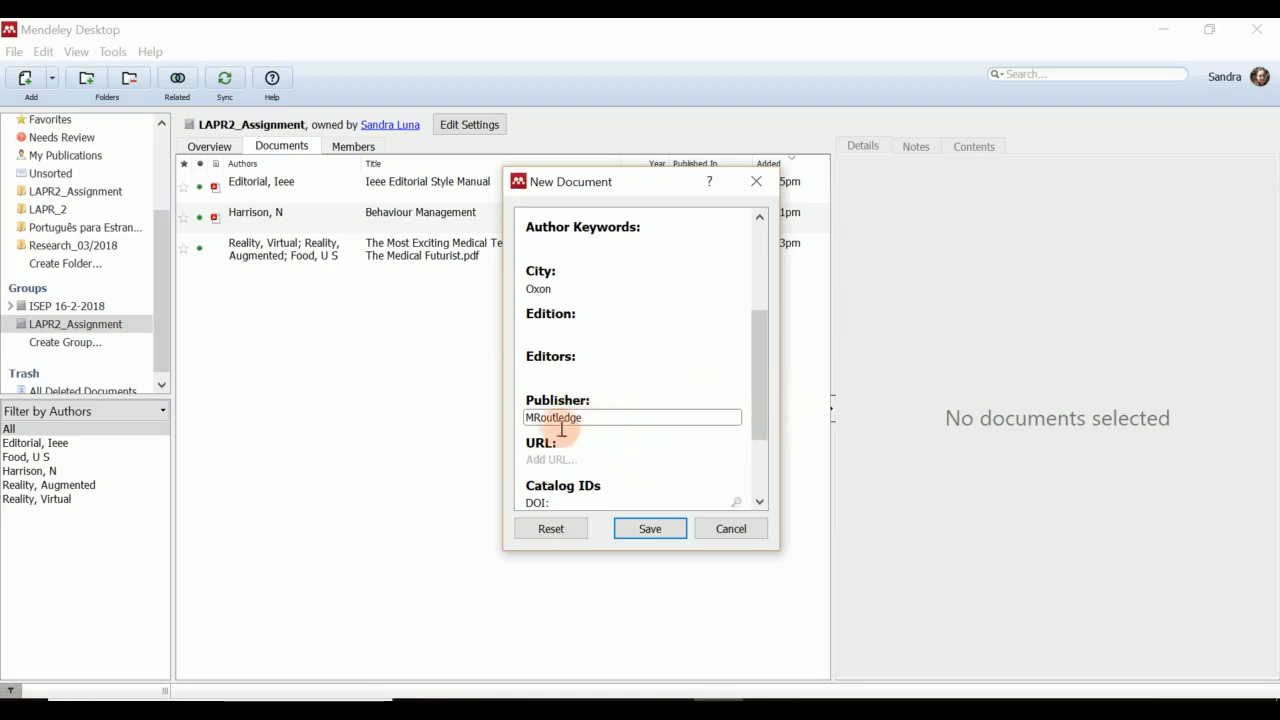
{"action": "left_click", "coordinate": [535, 417]}
{"action": "key", "text": "BackSpace"}
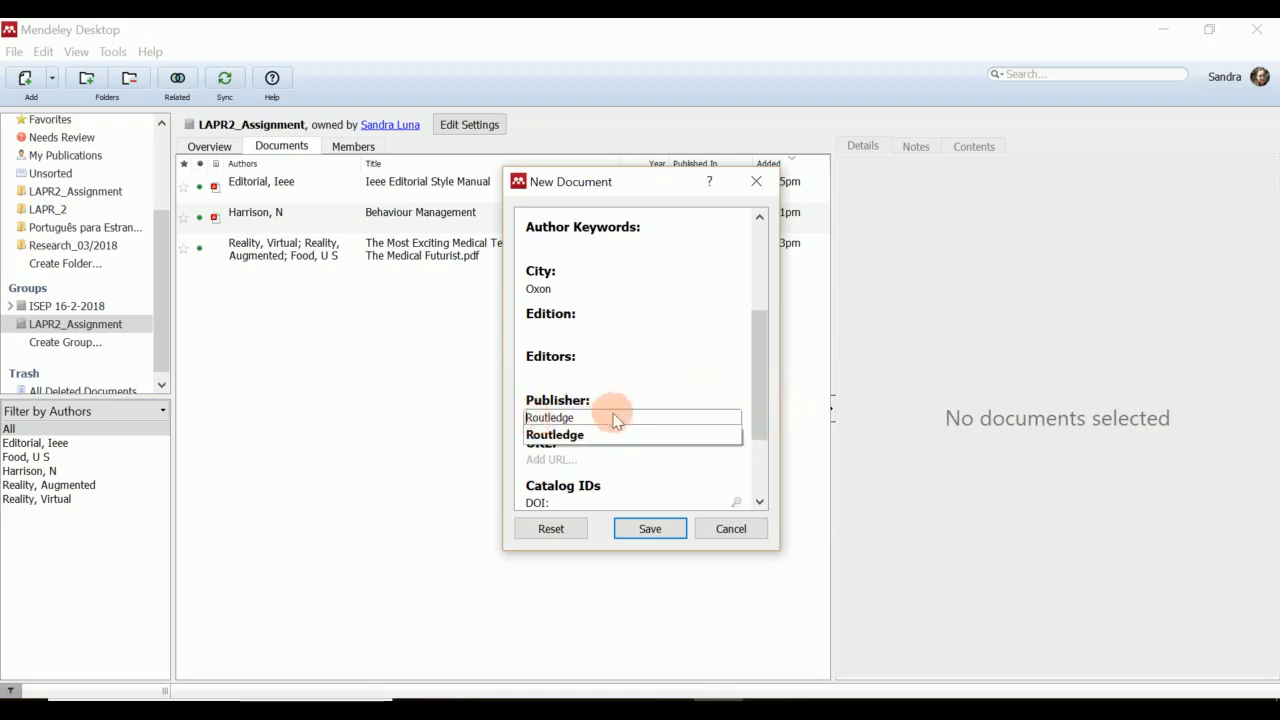
{"action": "left_click", "coordinate": [580, 440]}
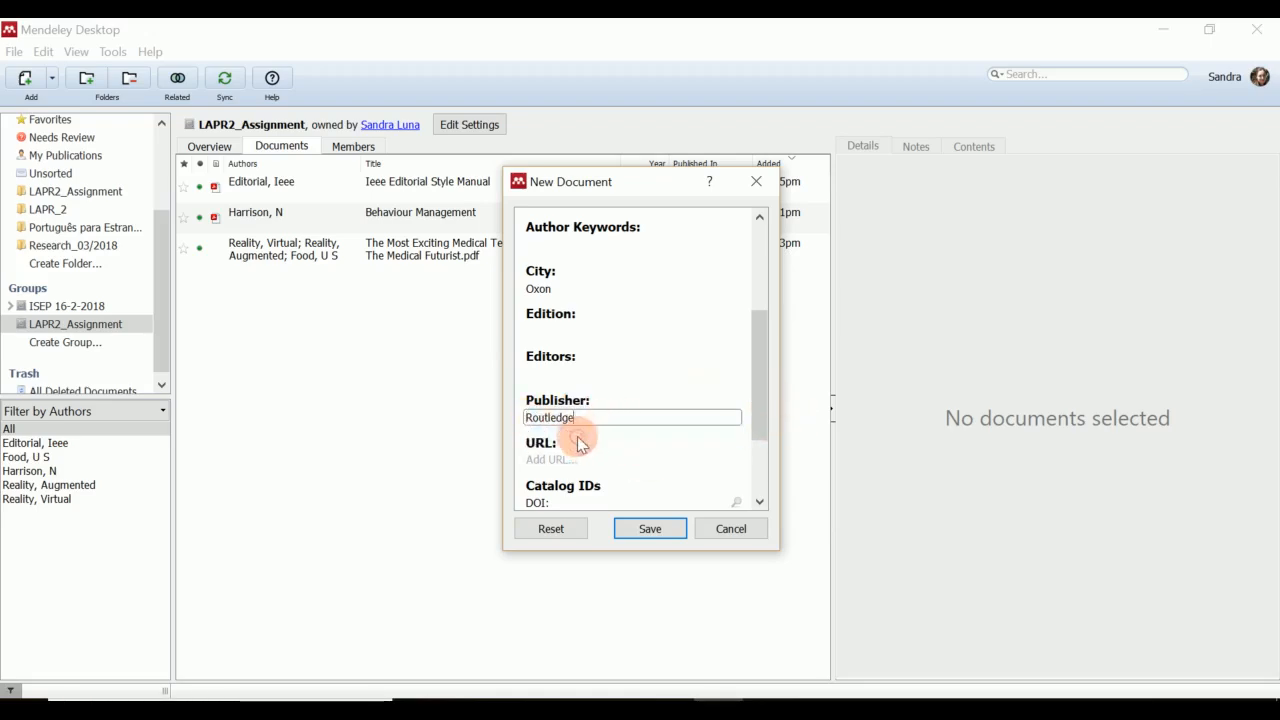
{"action": "left_click_drag", "start_coordinate": [754, 412], "coordinate": [755, 554]}
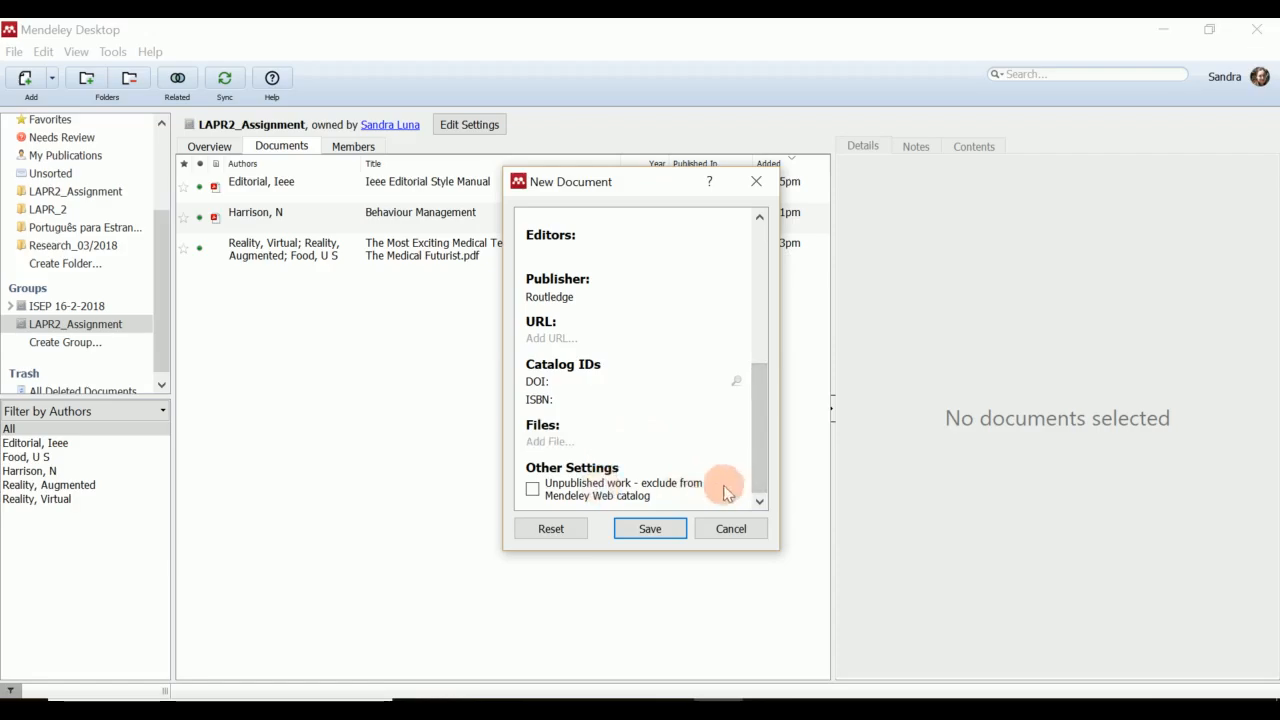
{"action": "left_click", "coordinate": [648, 530]}
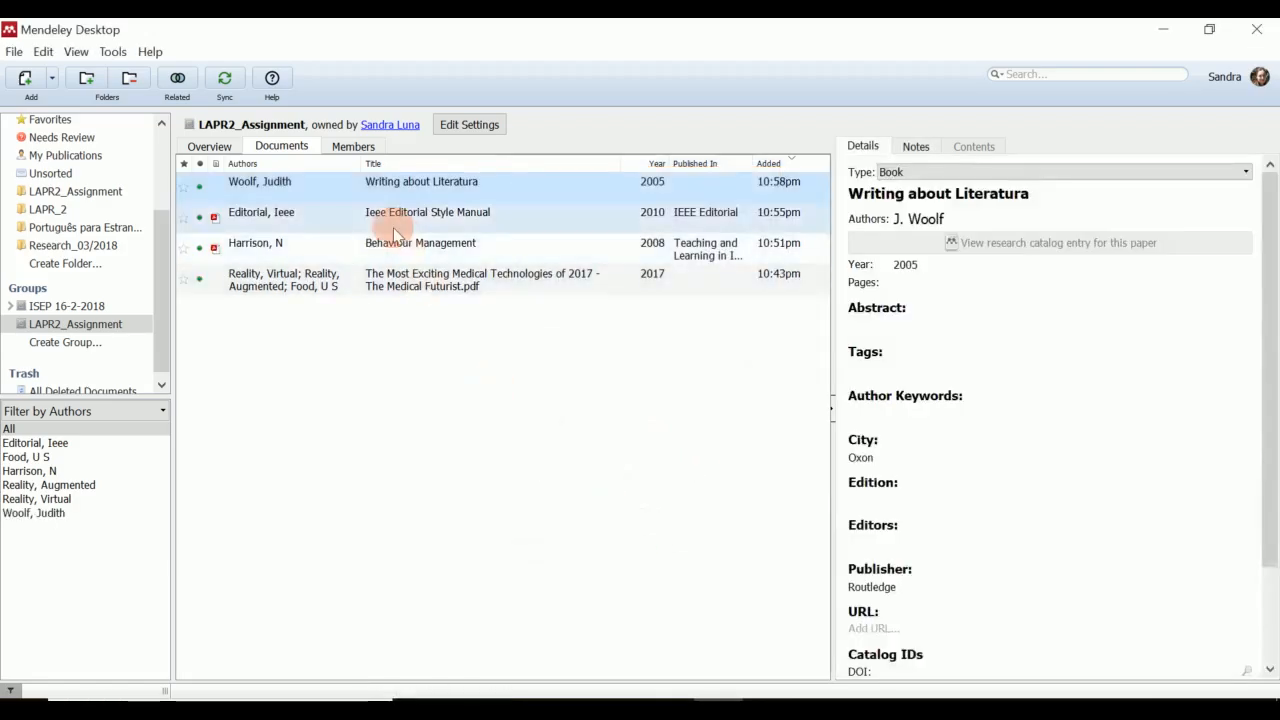
View the PDF attached to the Ieee Editorial Style Manual entry, close it and select that entry in the group's documents
{"action": "double_click", "coordinate": [232, 214]}
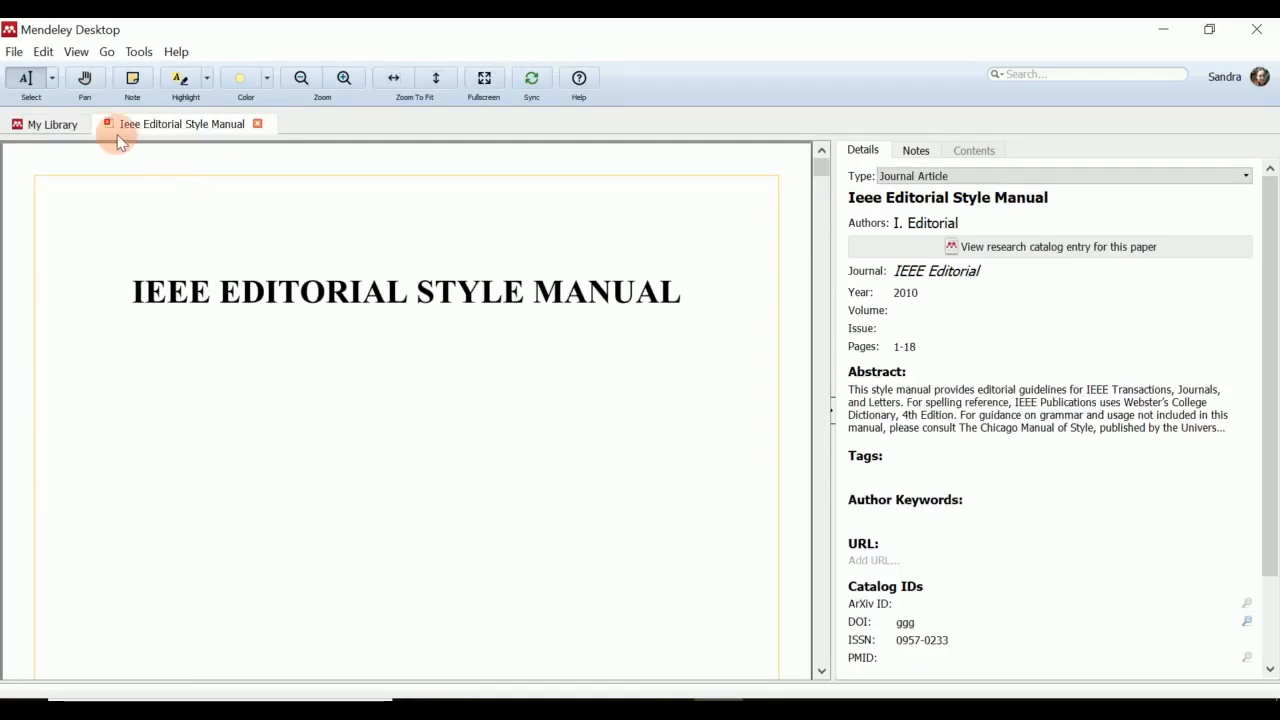
{"action": "left_click", "coordinate": [257, 124]}
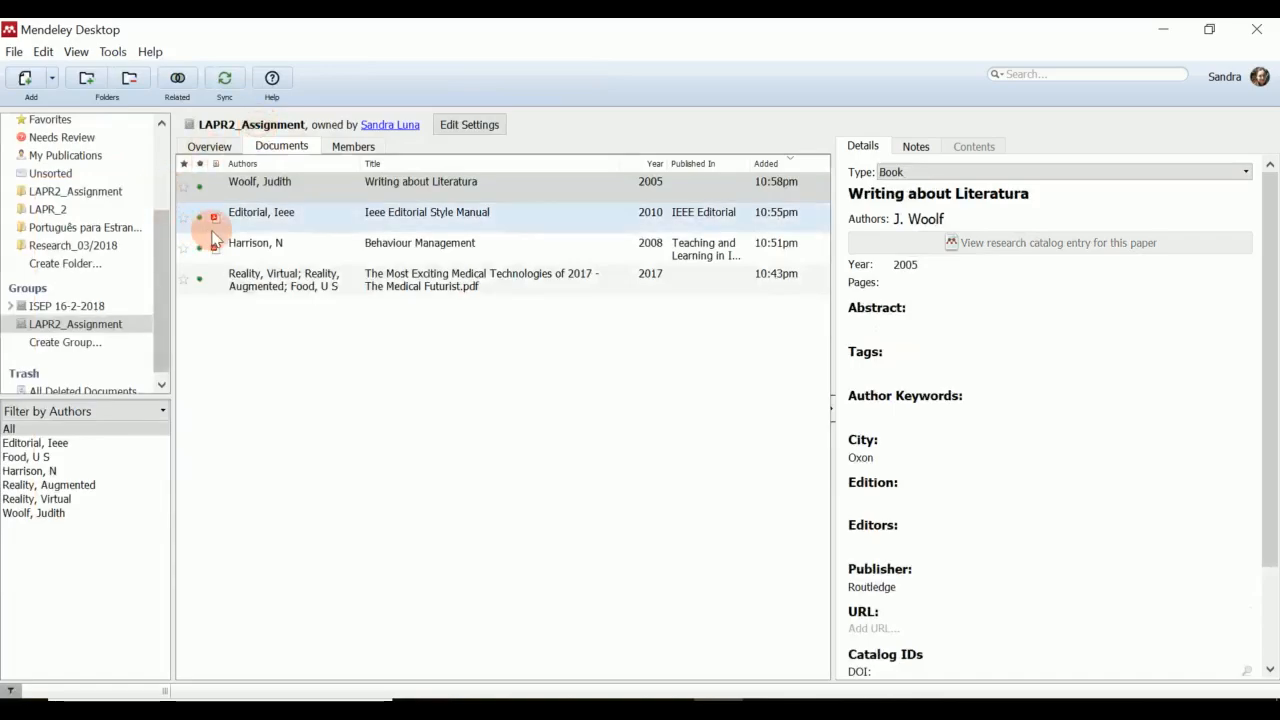
{"action": "left_click", "coordinate": [400, 216]}
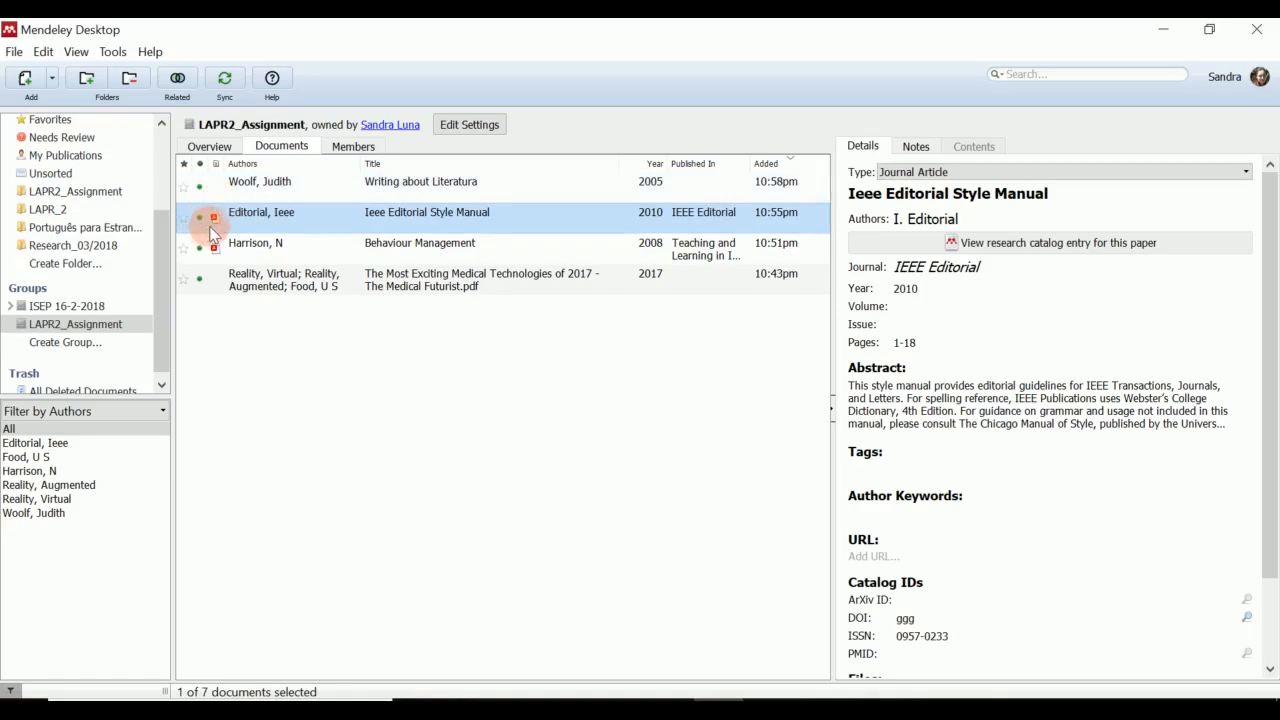
Correct the title of the 2005 book entry to "Writing about Literature" in its details
{"action": "left_click", "coordinate": [250, 195]}
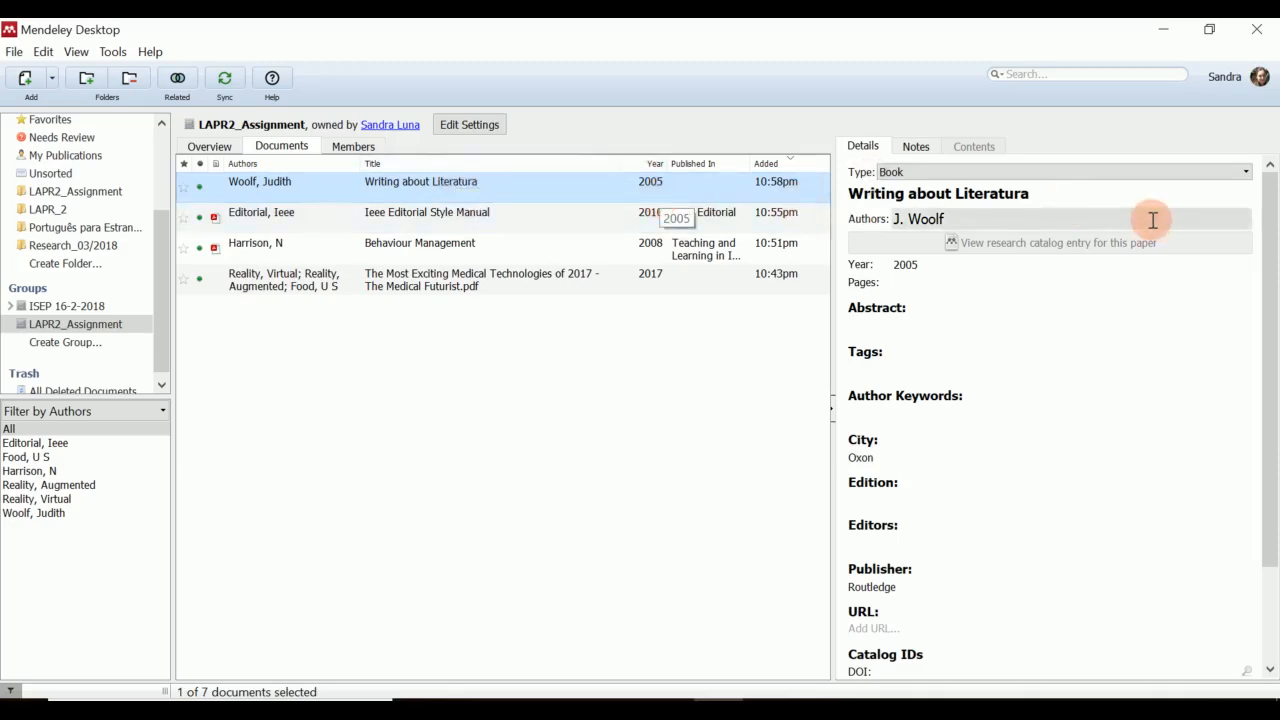
{"action": "left_click", "coordinate": [1108, 200]}
{"action": "key", "text": "BackSpace"}
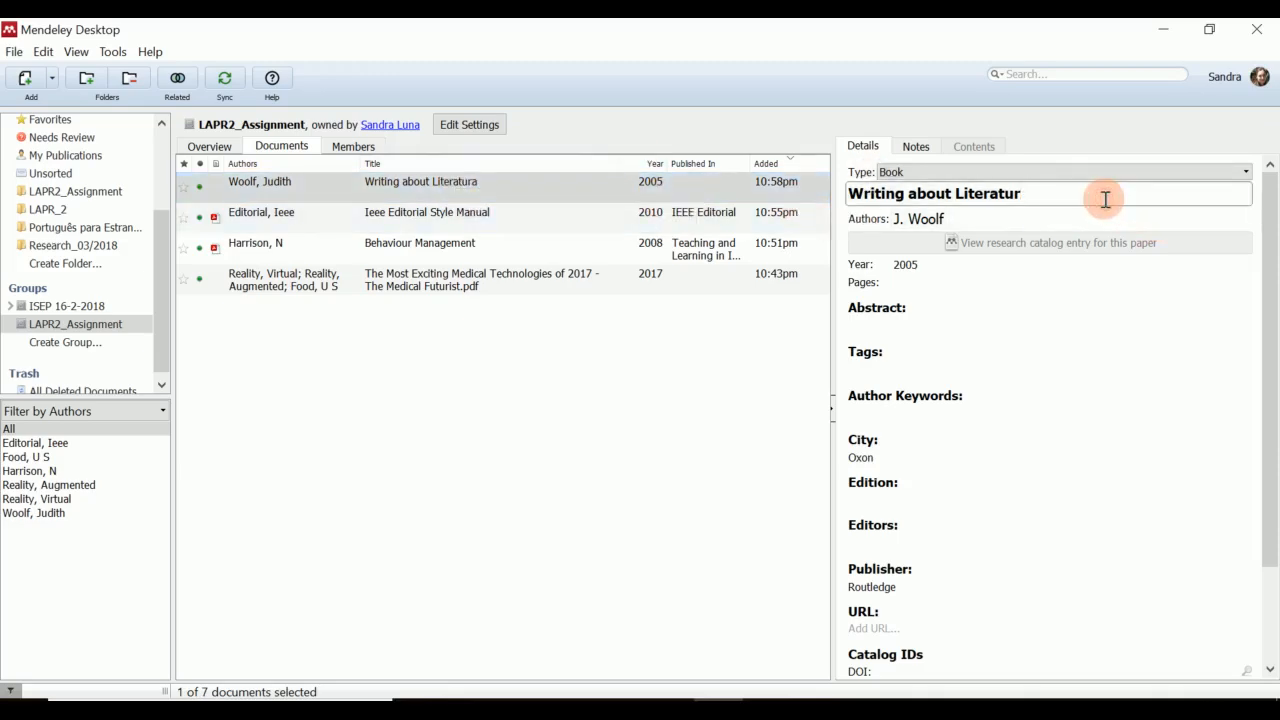
{"action": "type", "text": "e"}
{"action": "left_click", "coordinate": [1057, 325]}
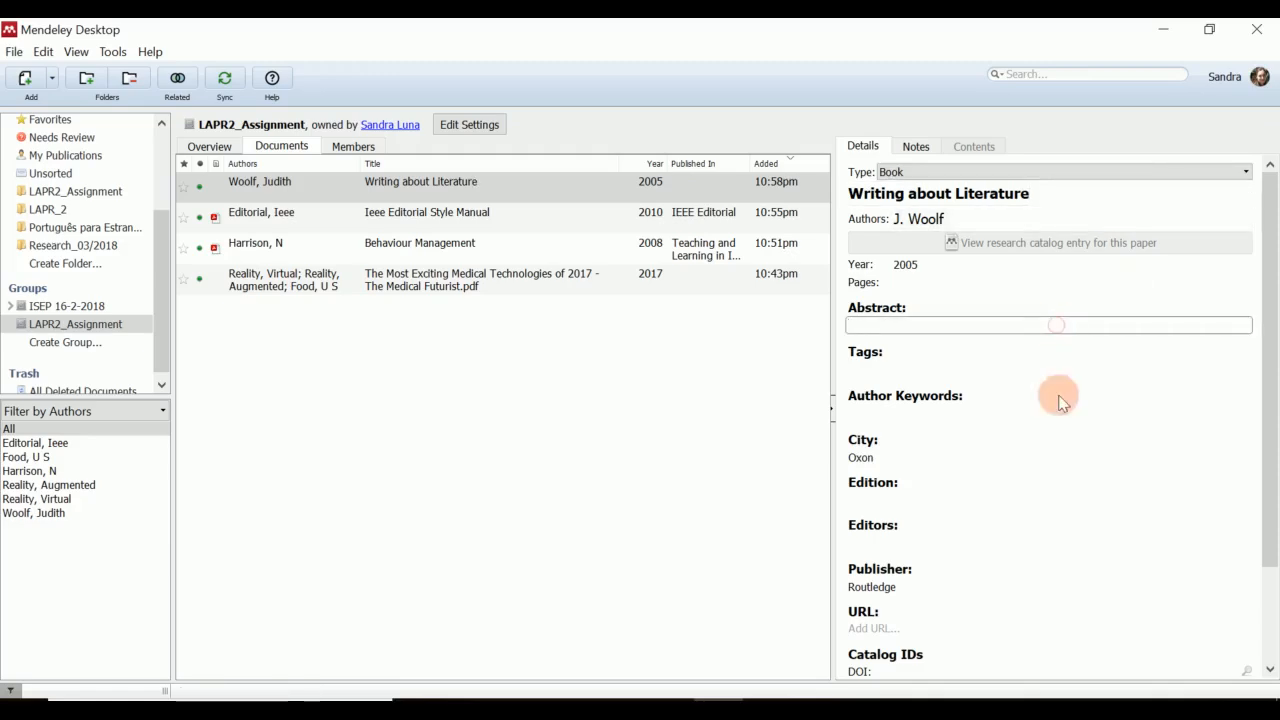
{"action": "scroll", "coordinate": [1031, 427], "scroll_direction": "down", "scroll_amount": 3}
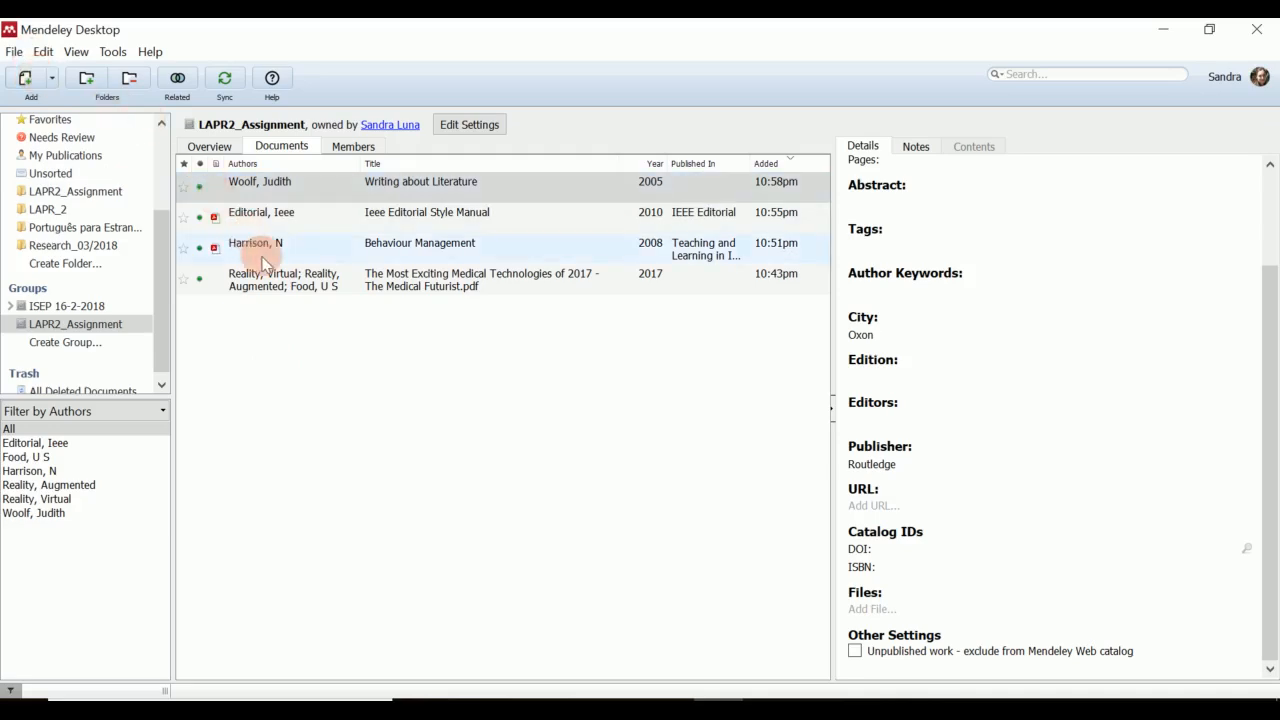
{"action": "left_click_drag", "start_coordinate": [159, 271], "coordinate": [153, 185]}
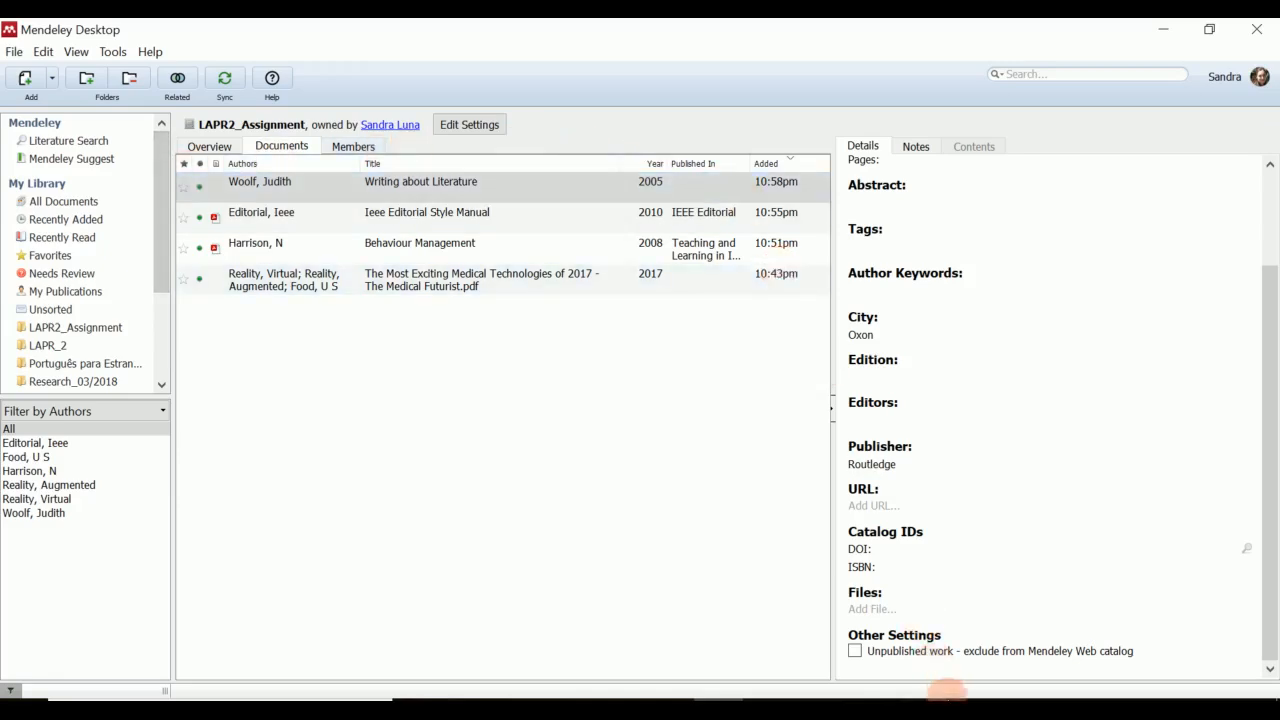
{"action": "left_click", "coordinate": [947, 695]}
{"action": "left_click", "coordinate": [1019, 638]}
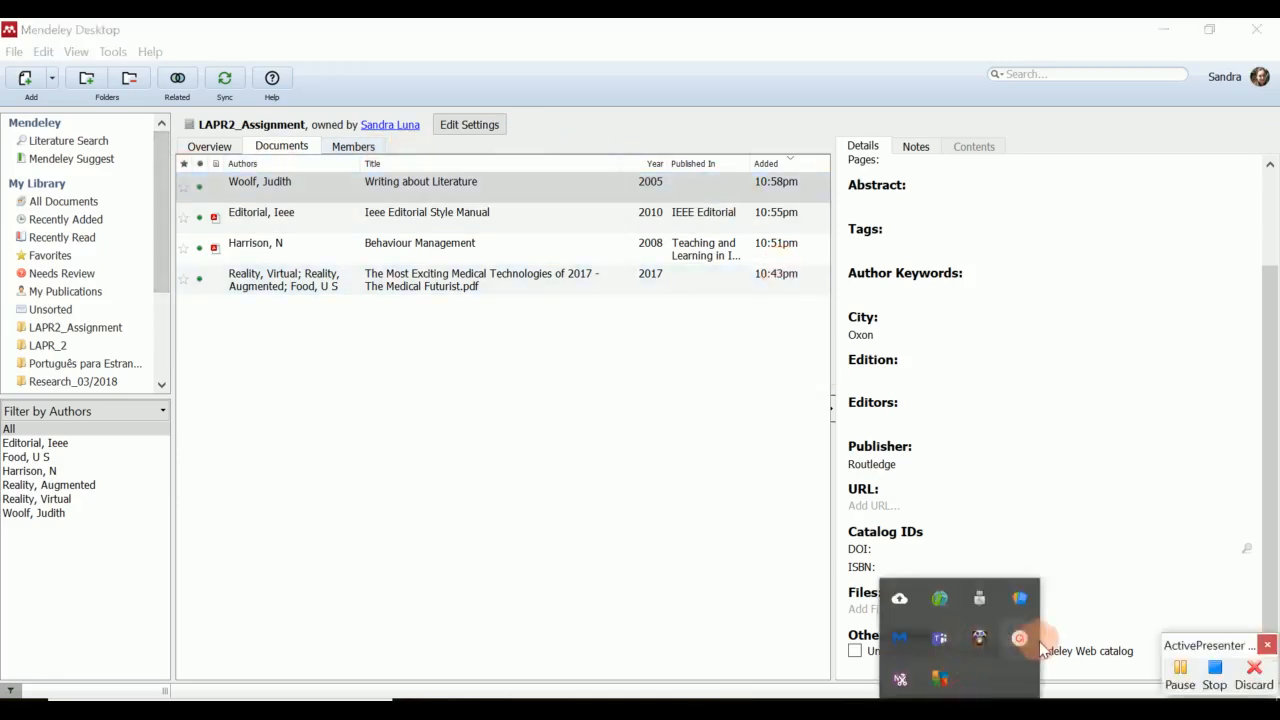